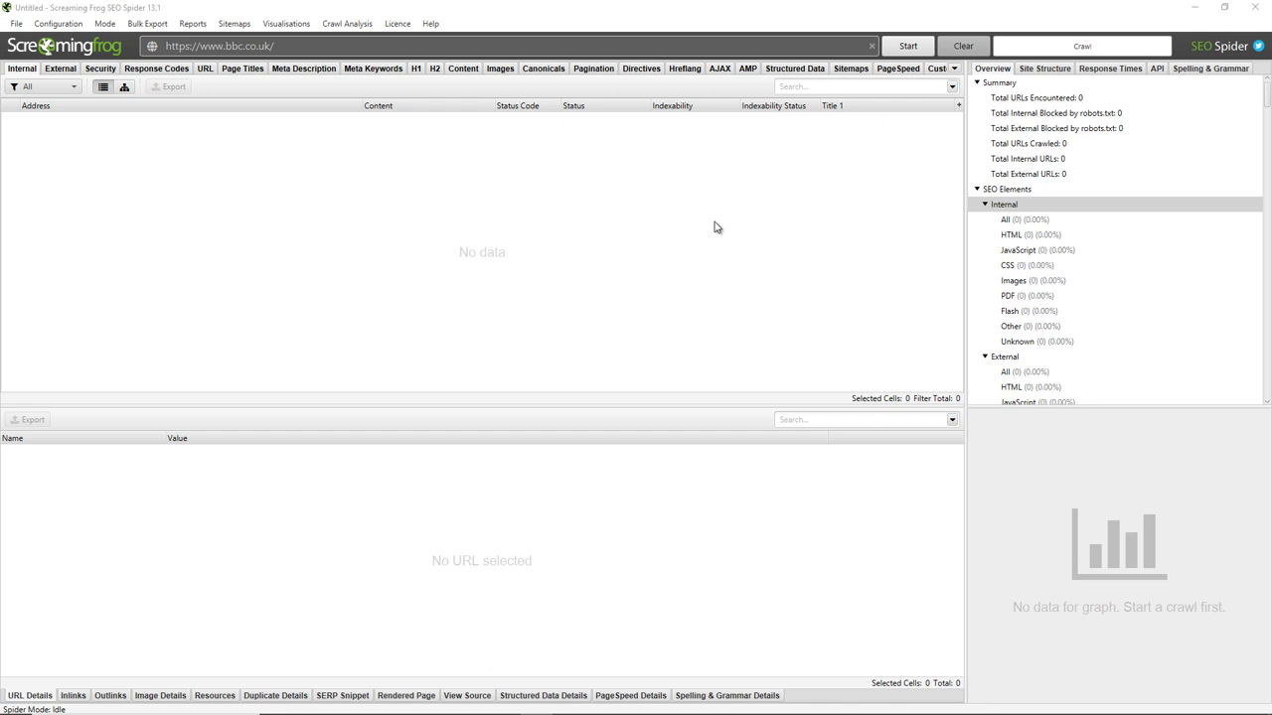
Step: Enable Near Duplicates in the Duplicates settings, keeping the similarity threshold at 90%
click(74, 25)
mouse_move(50, 59)
click(121, 77)
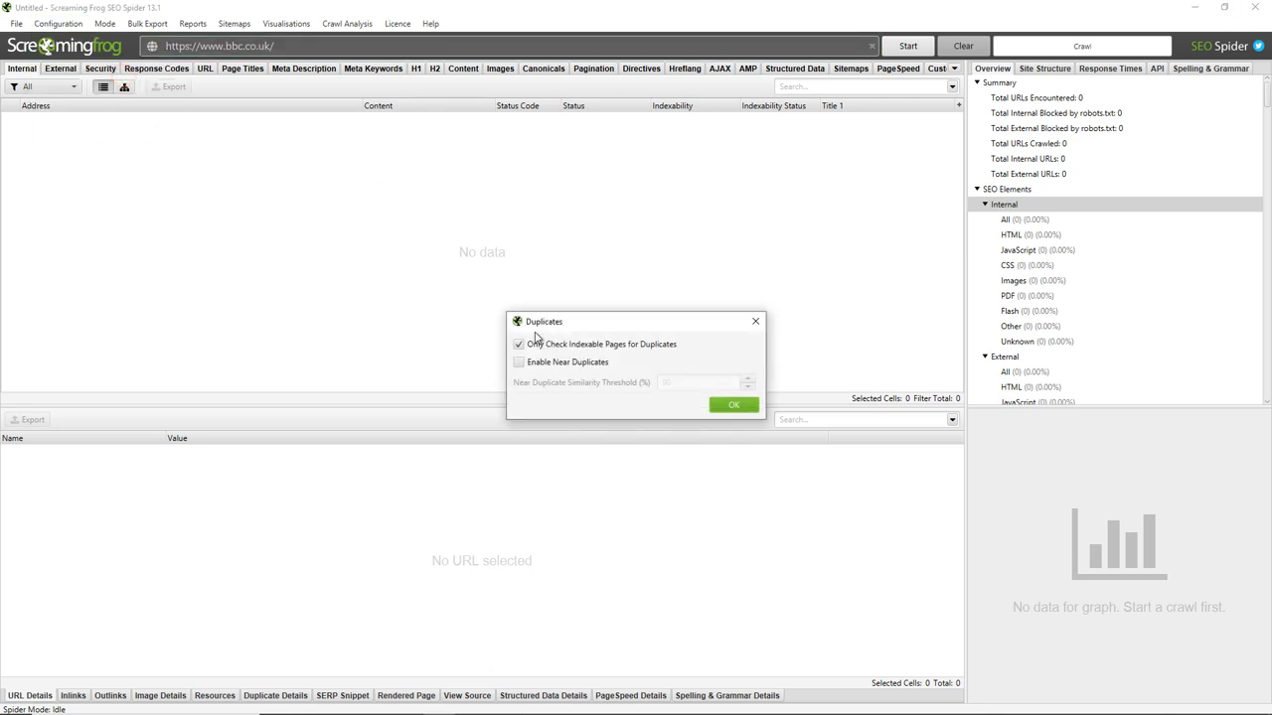
click(588, 364)
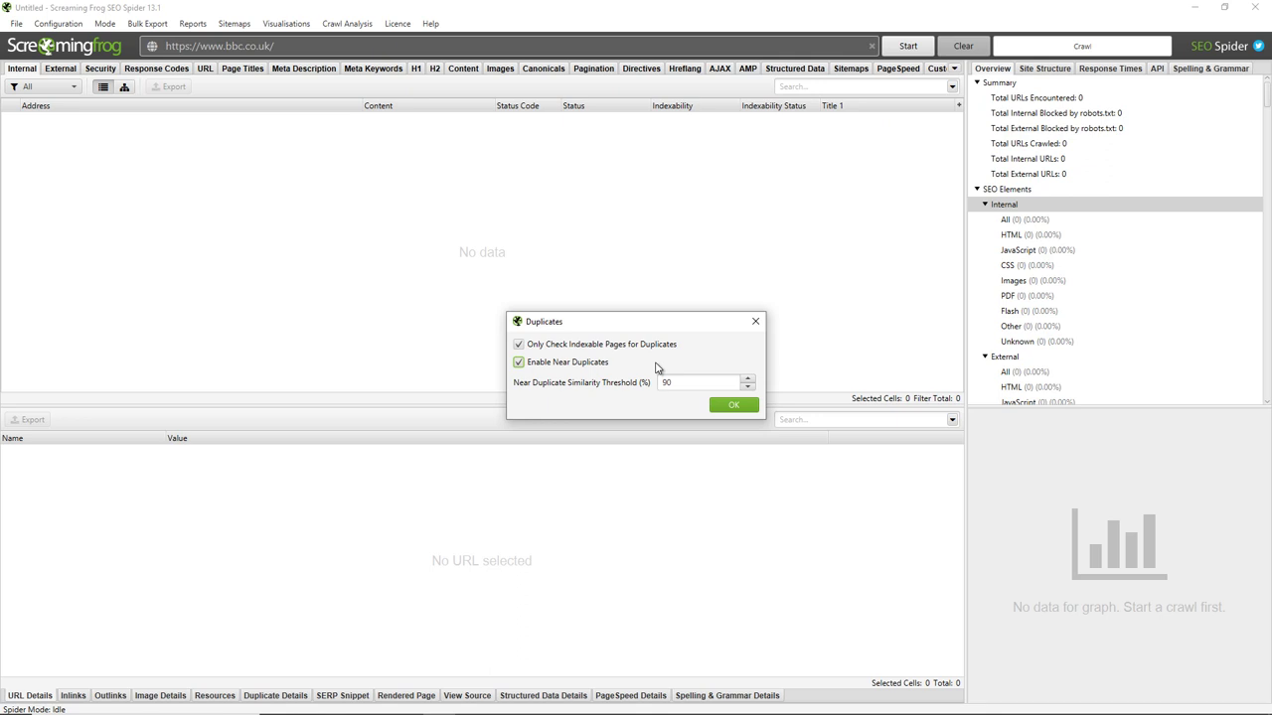
mouse_move(656, 353)
Step: Confirm the duplicate settings, start crawling bbc.co.uk, and view the Content report's filters
click(732, 407)
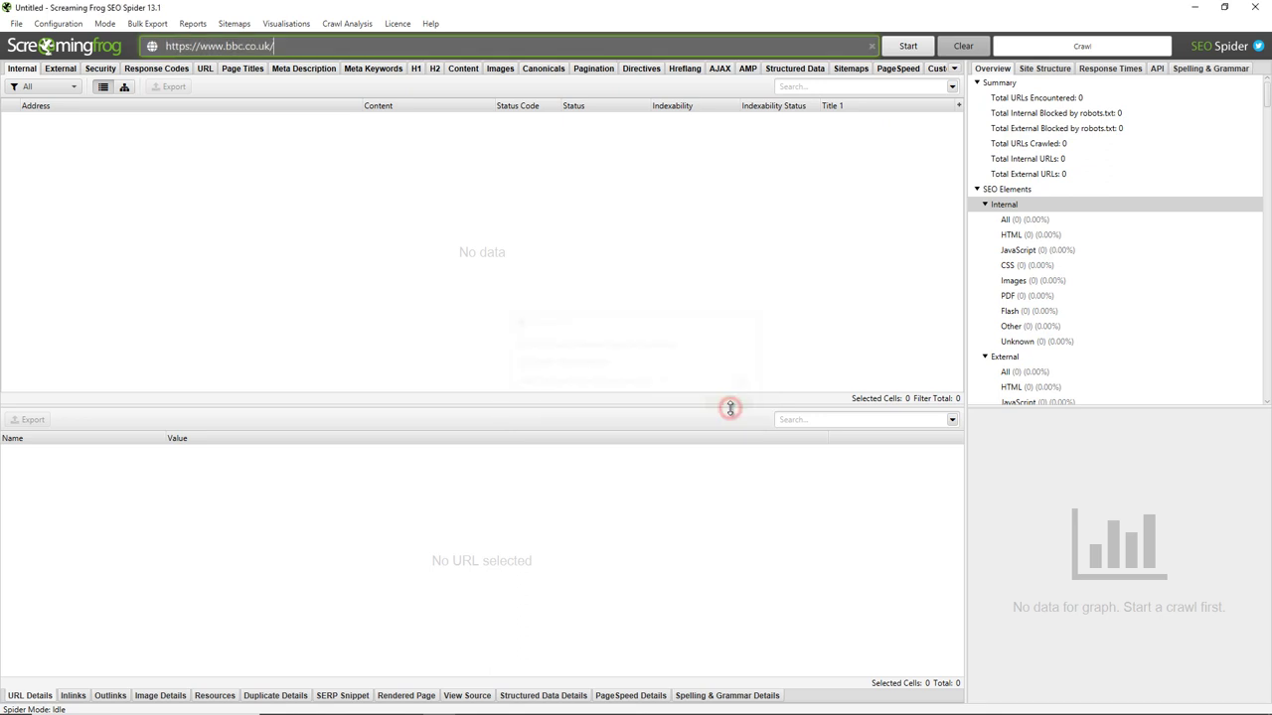
click(907, 45)
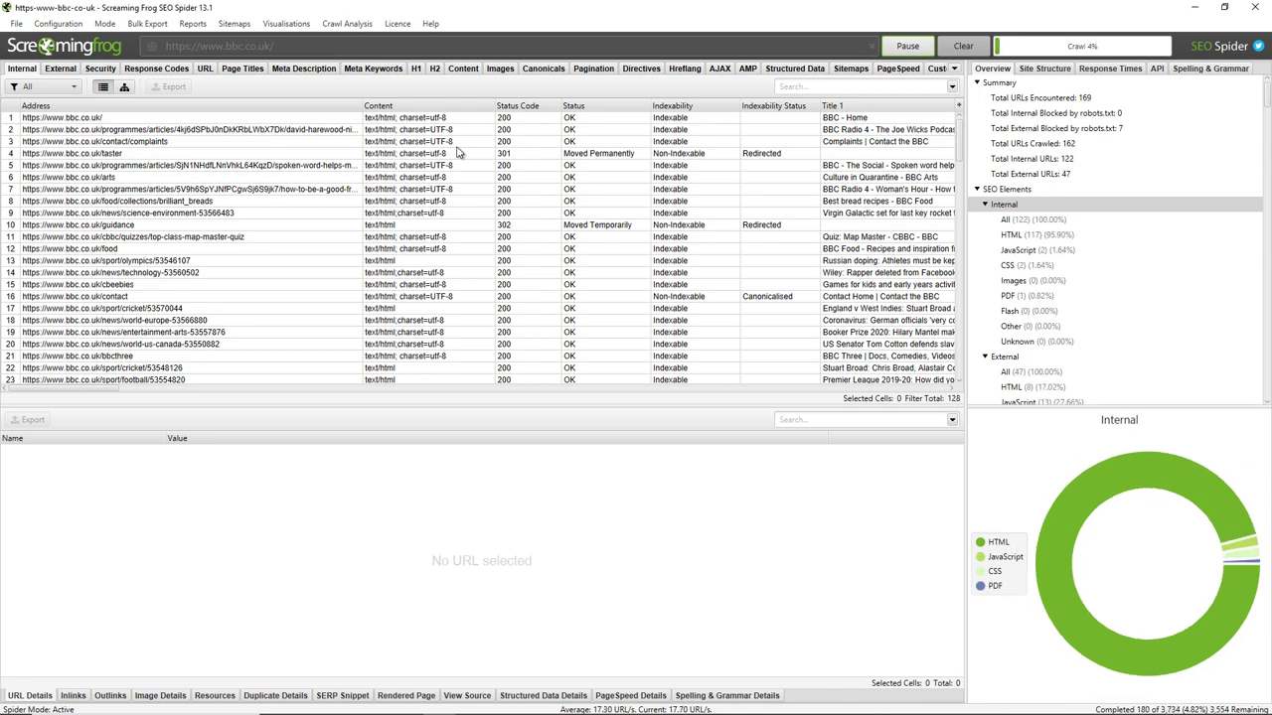
click(464, 70)
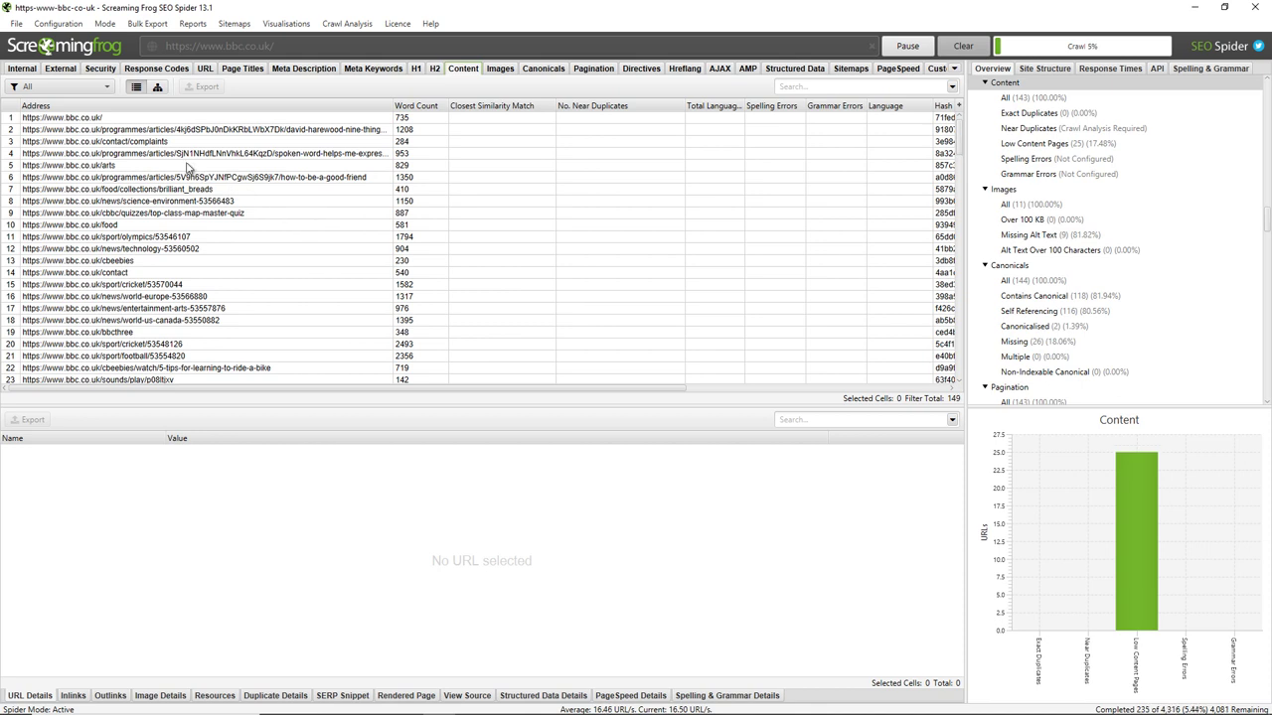
click(107, 88)
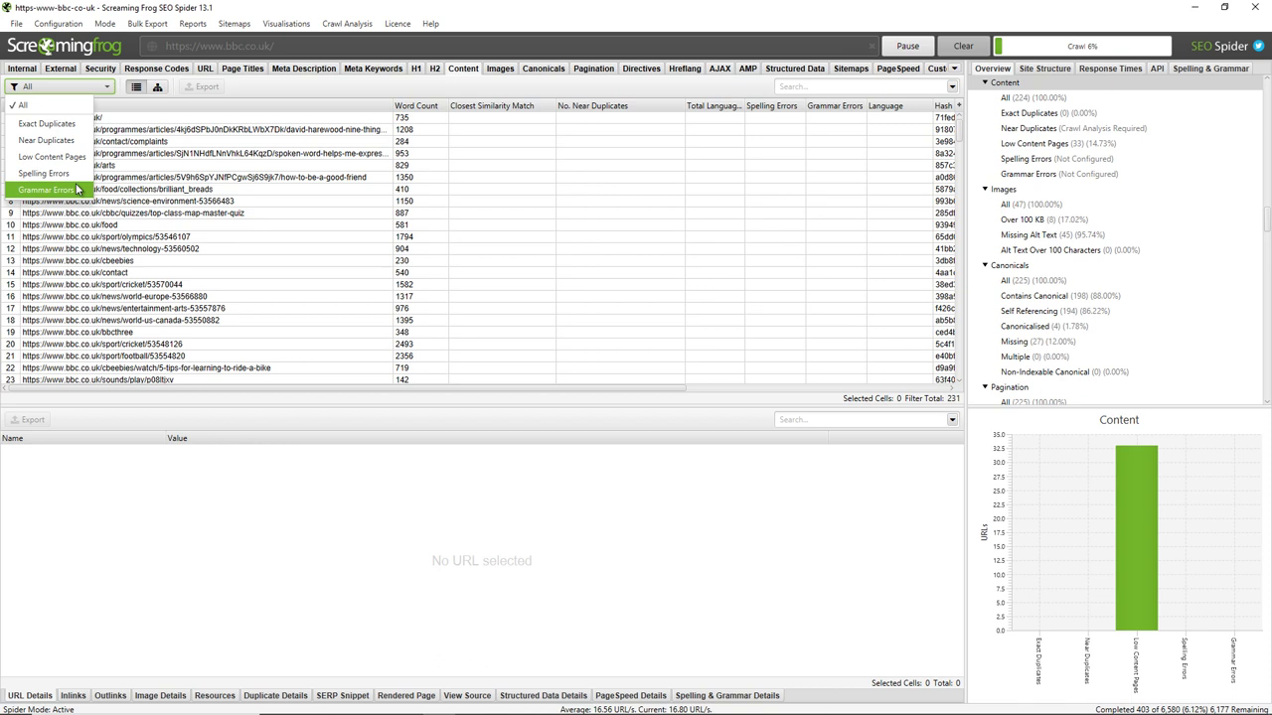
Step: Close the filter list, let more bbc.co.uk pages crawl, then pause the crawl at 5%
click(107, 87)
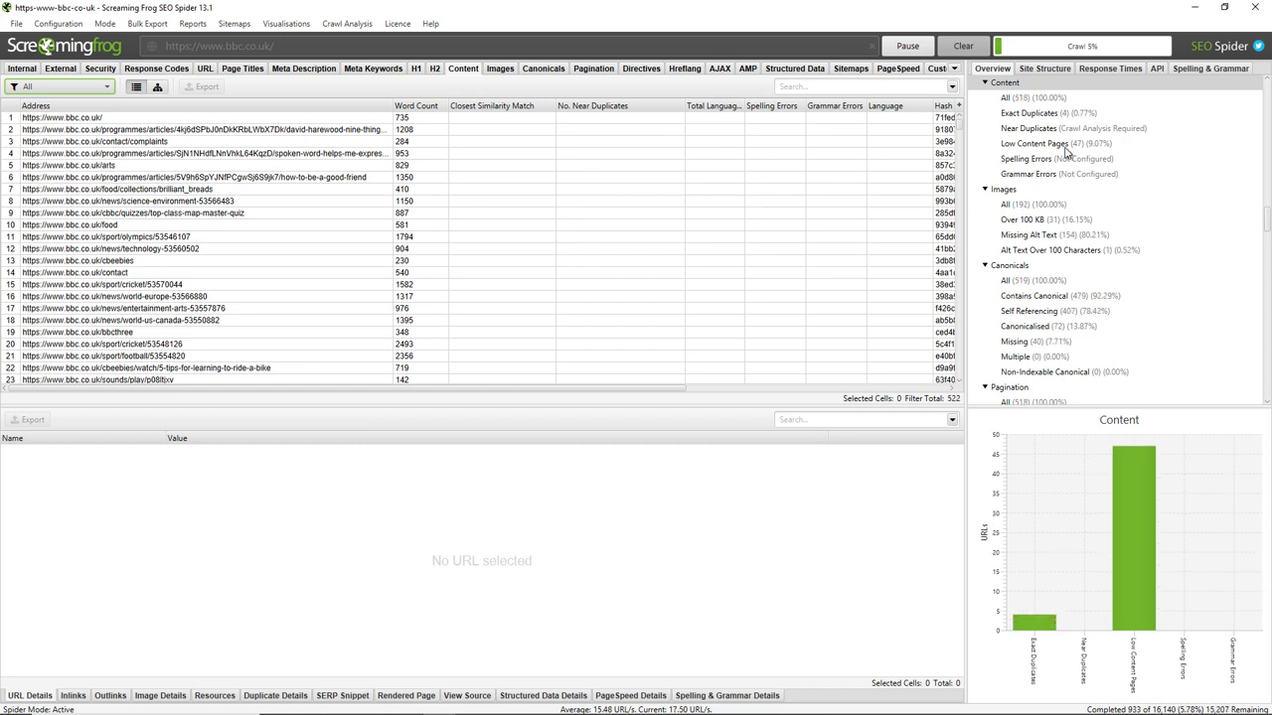
click(927, 52)
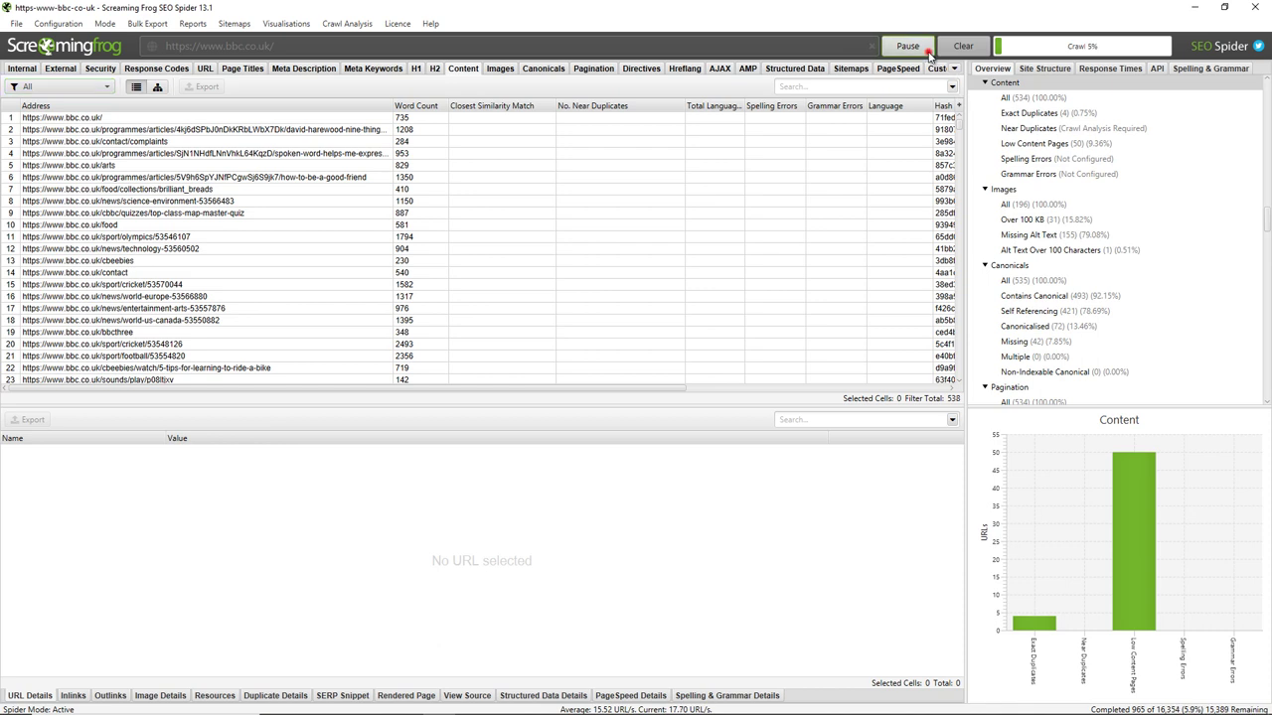
Step: Filter Content to the 4 exact duplicates: http and https privacy and can-i-use-bbc-content pages
click(1052, 117)
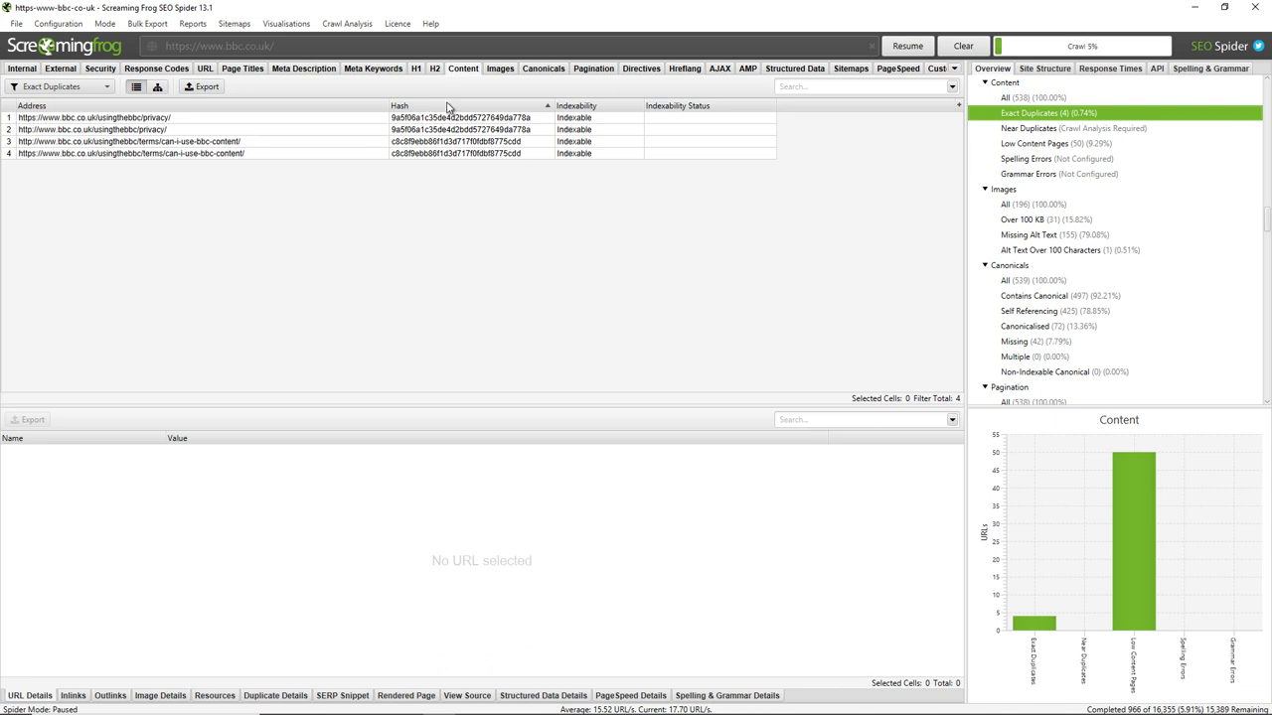
click(350, 24)
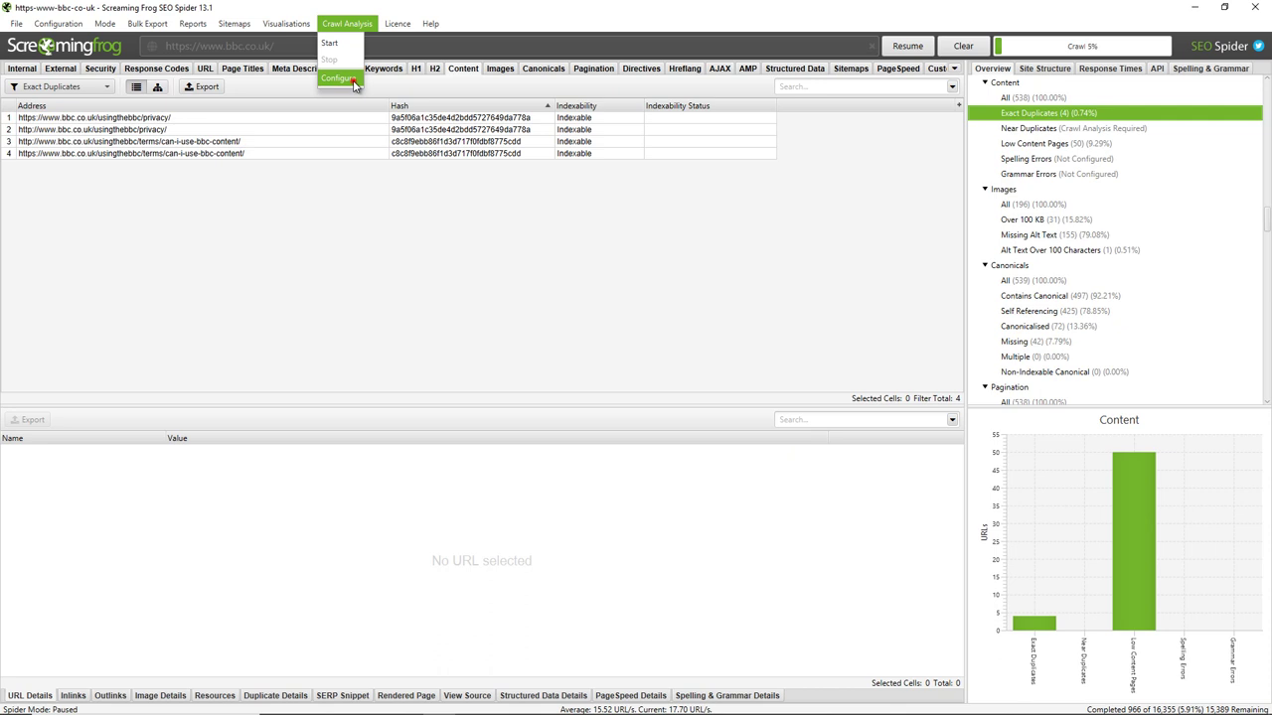
Step: Confirm the crawl analysis configuration and run it to 100%, flagging 6 near duplicates
click(355, 79)
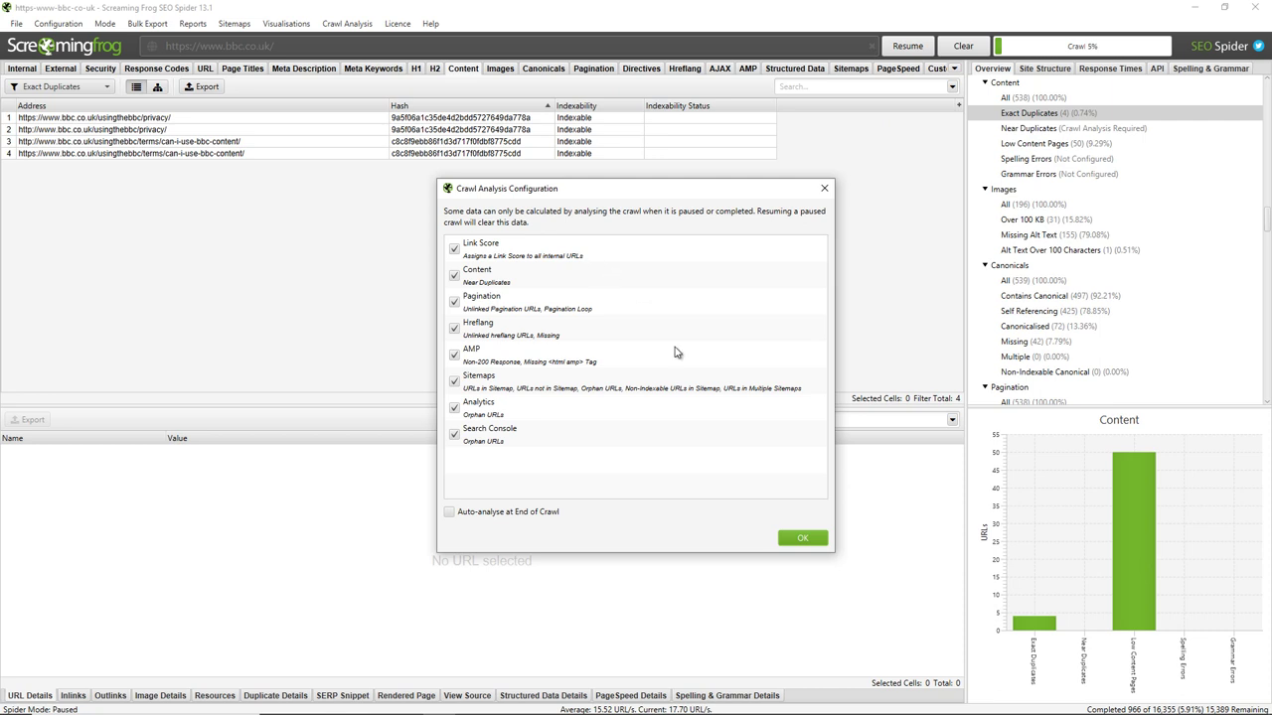
click(804, 542)
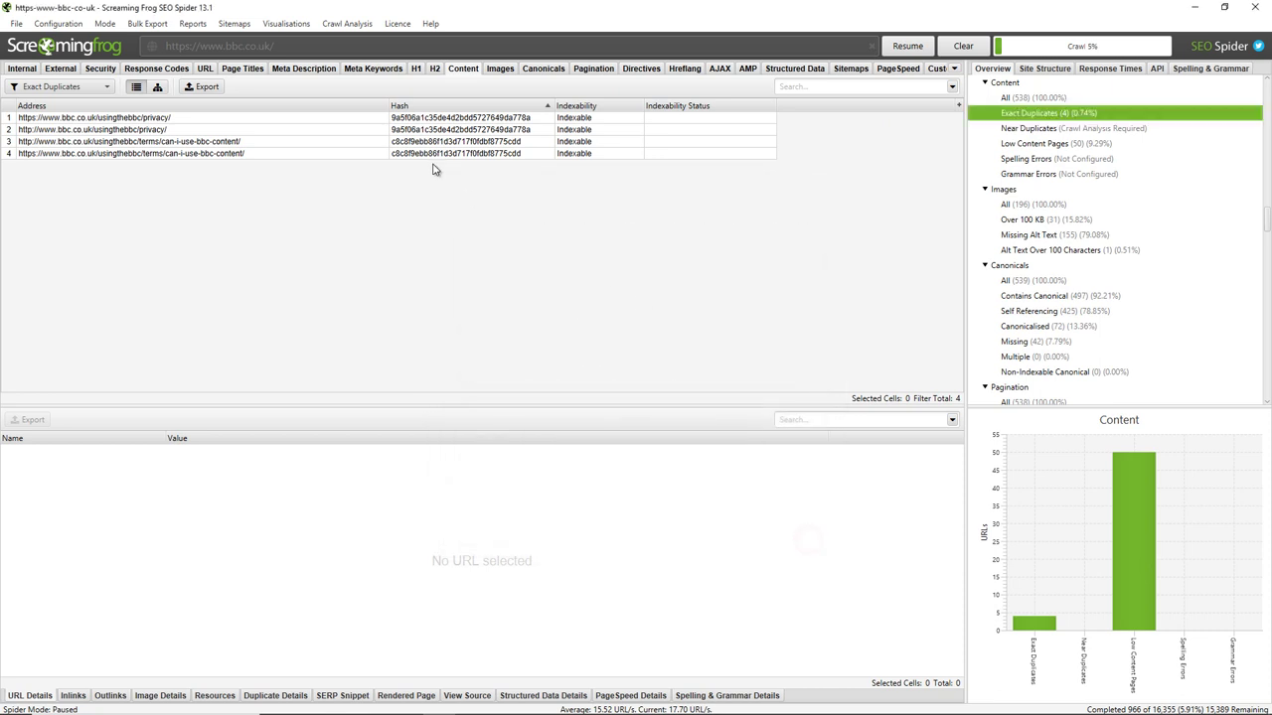
click(347, 22)
click(348, 46)
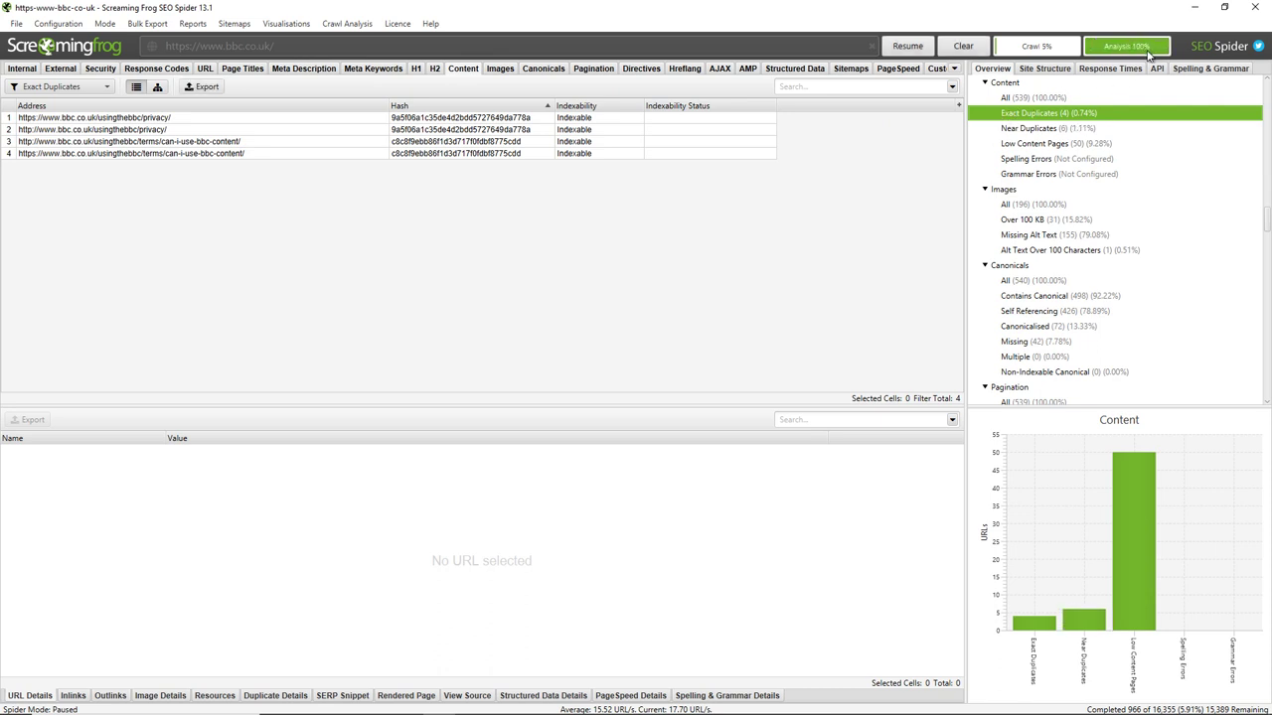
Step: Filter to the 6 near-duplicate URLs and select the programmes/genres/entertainment page
click(1027, 132)
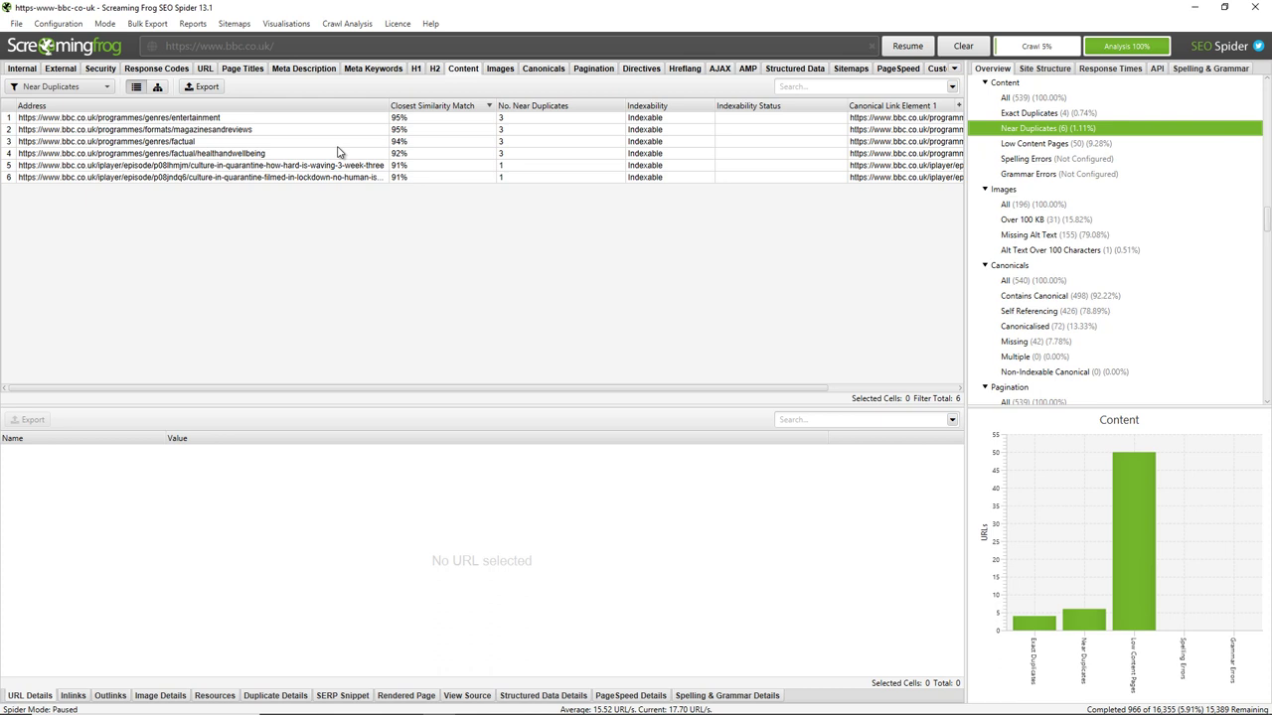
click(219, 119)
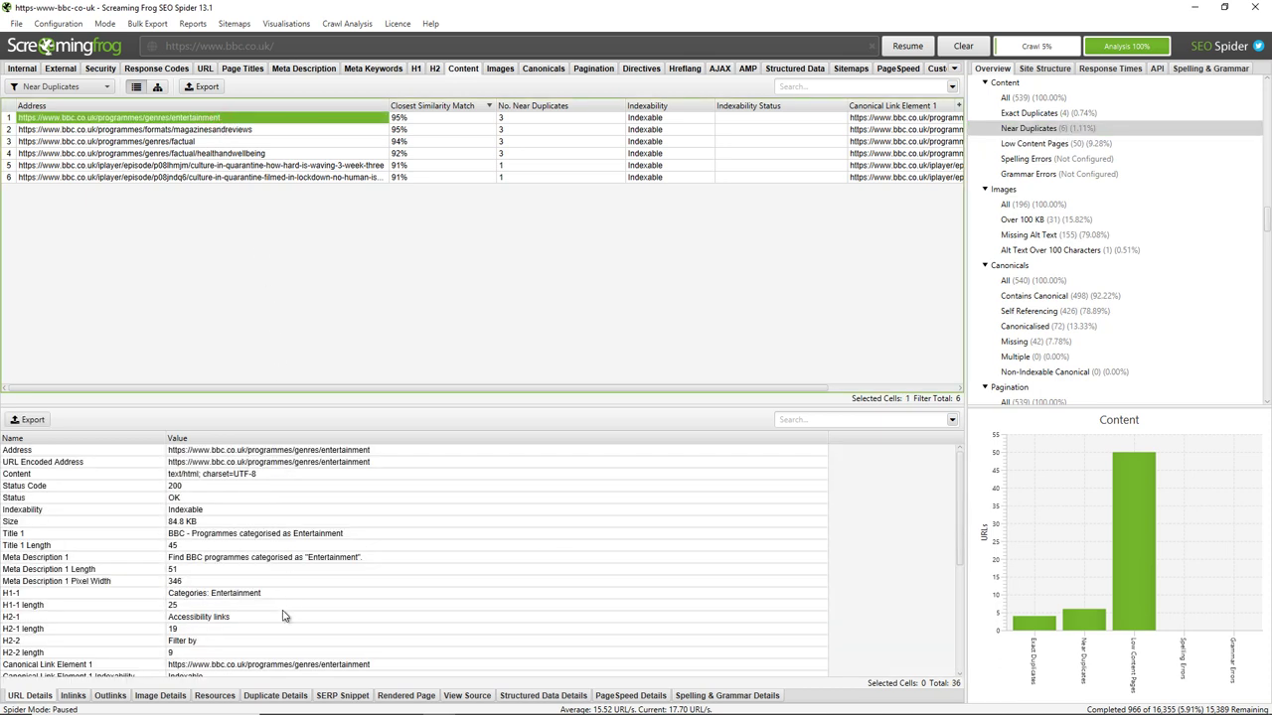
Step: Show the entertainment page's near-duplicate percentages and compare its text with magazinesandreviews
click(286, 697)
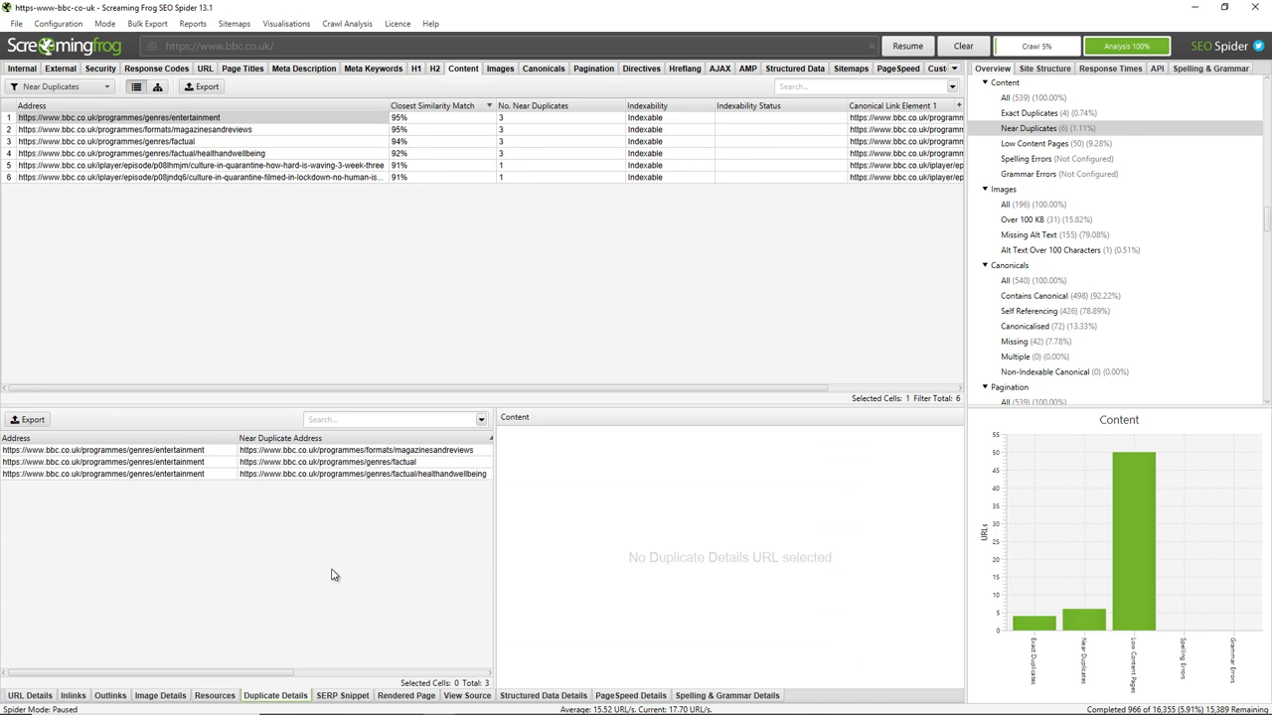
drag(495, 495, 567, 499)
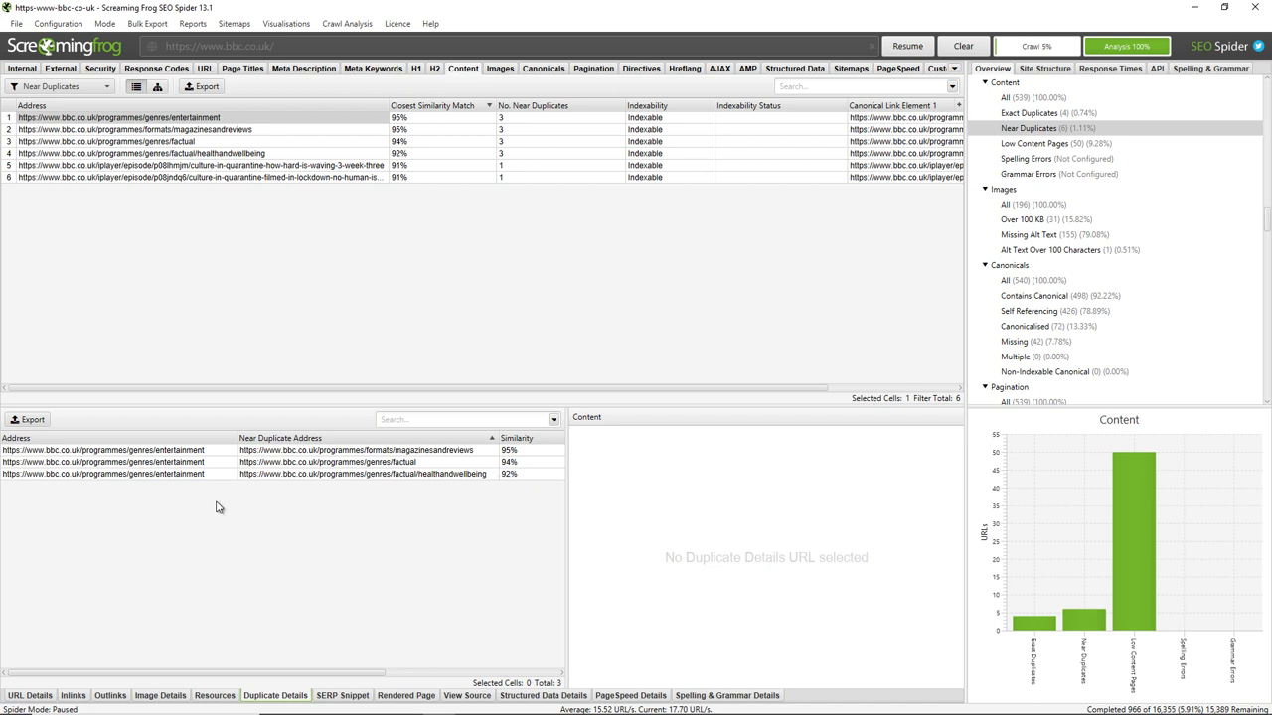
click(355, 450)
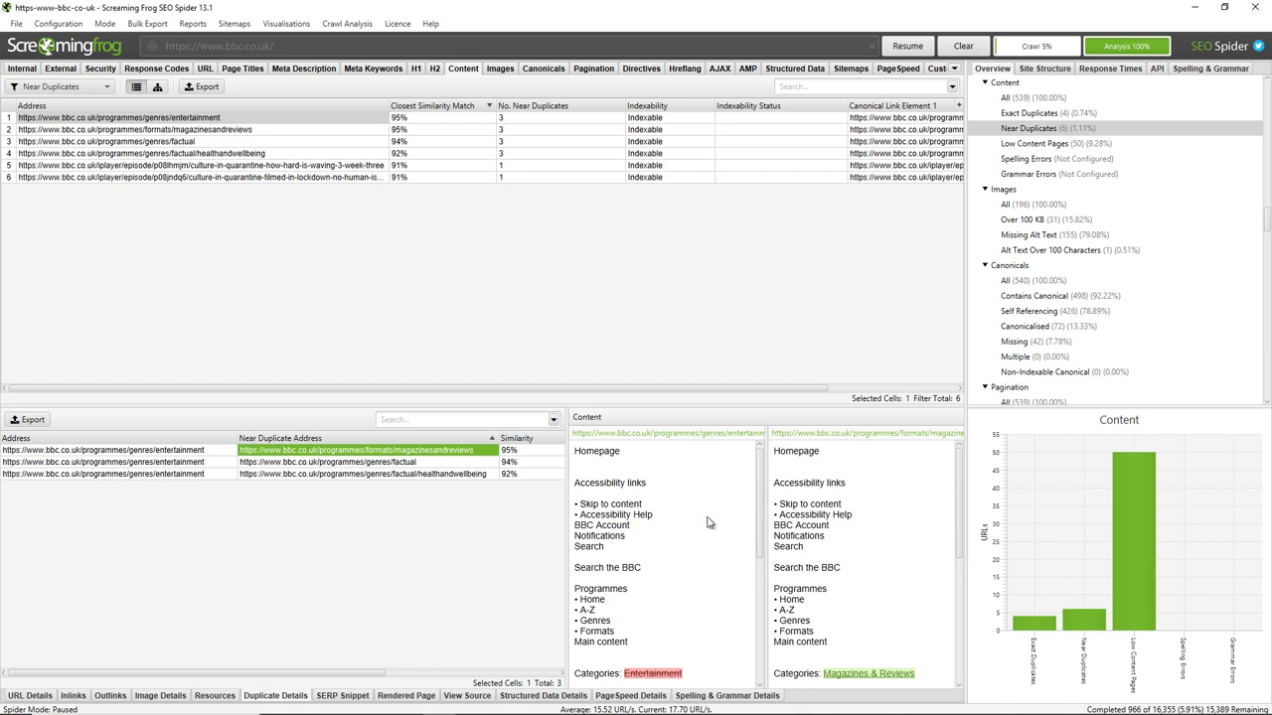
scroll(706, 516, down, 1)
scroll(707, 517, up, 1)
scroll(705, 514, down, 1)
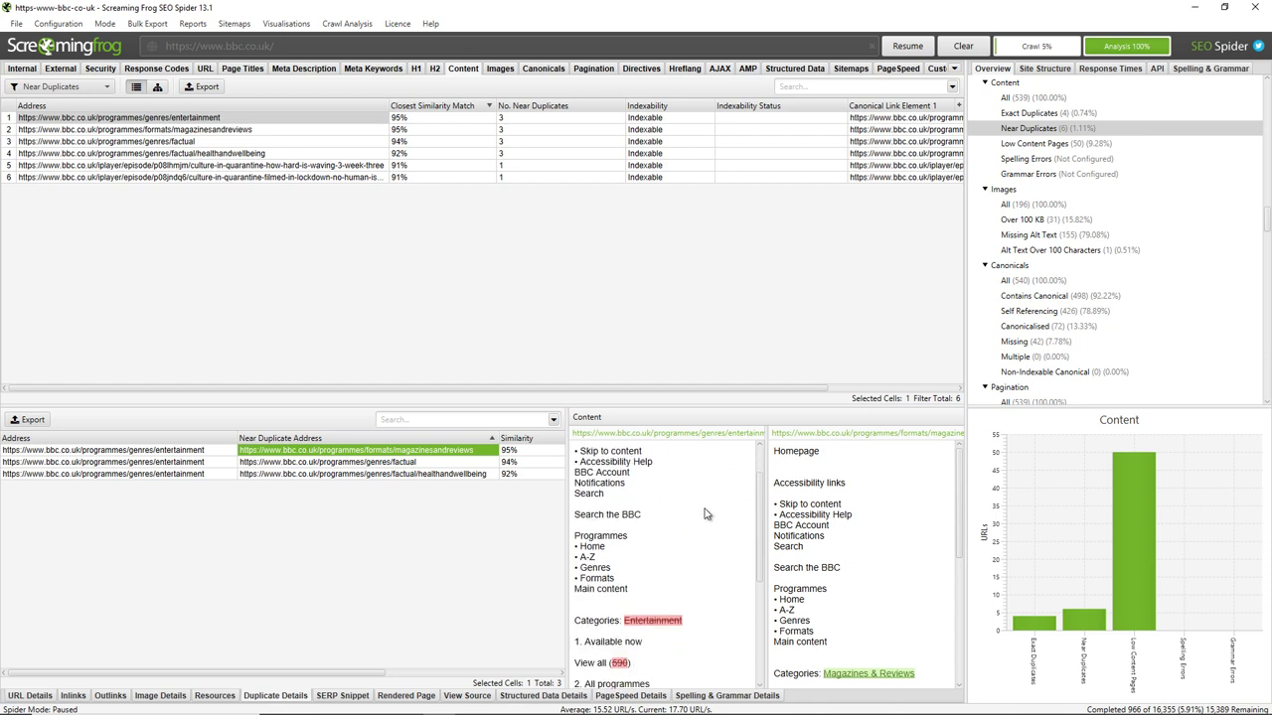
scroll(705, 514, down, 2)
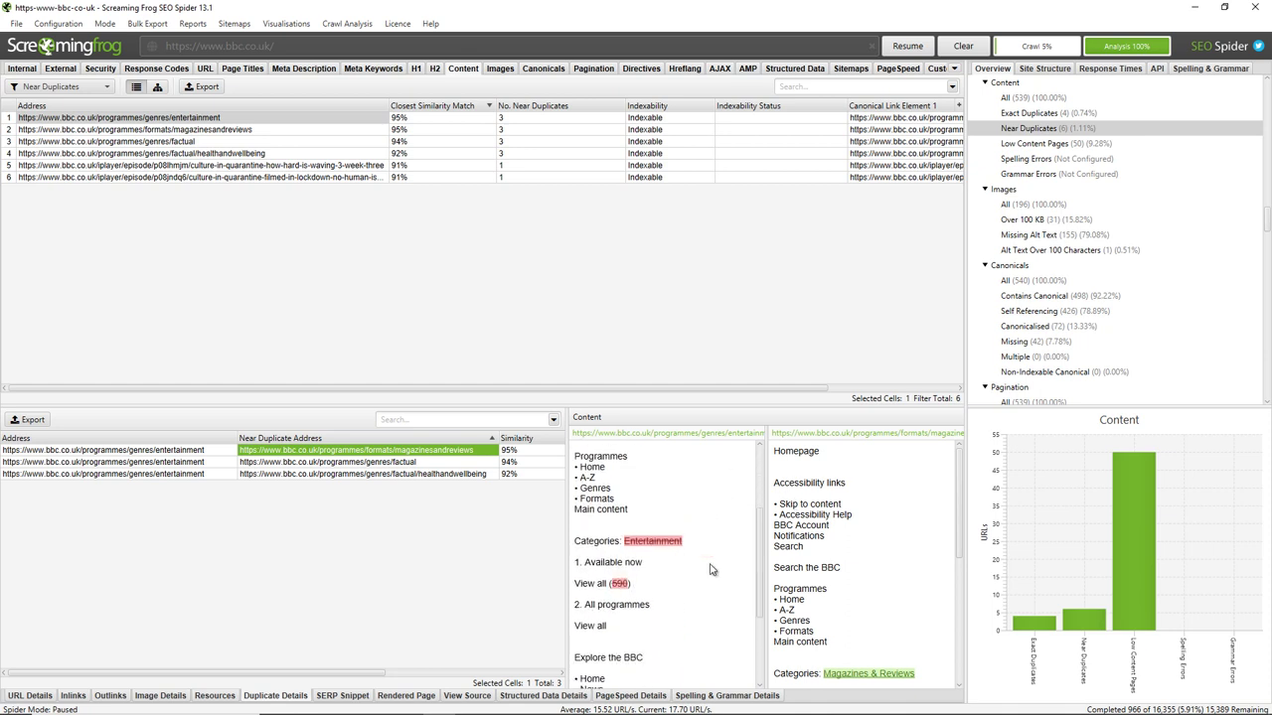
scroll(911, 524, down, 3)
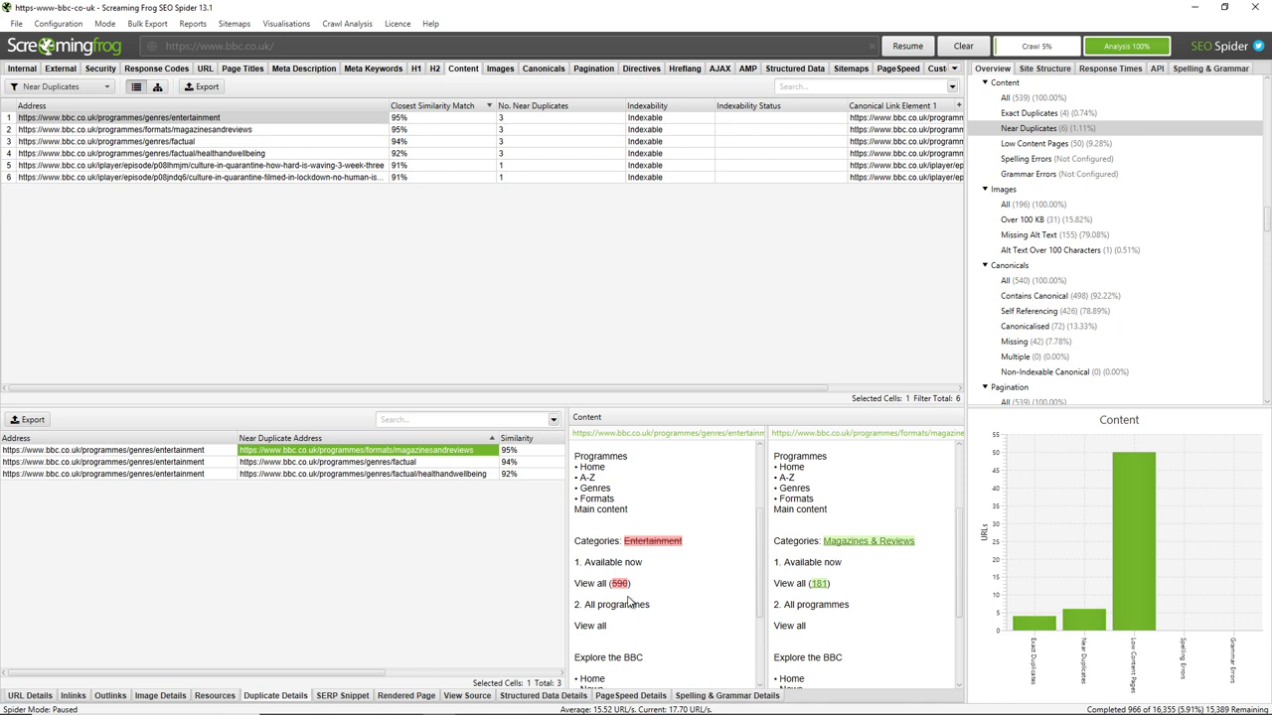
scroll(671, 574, down, 1)
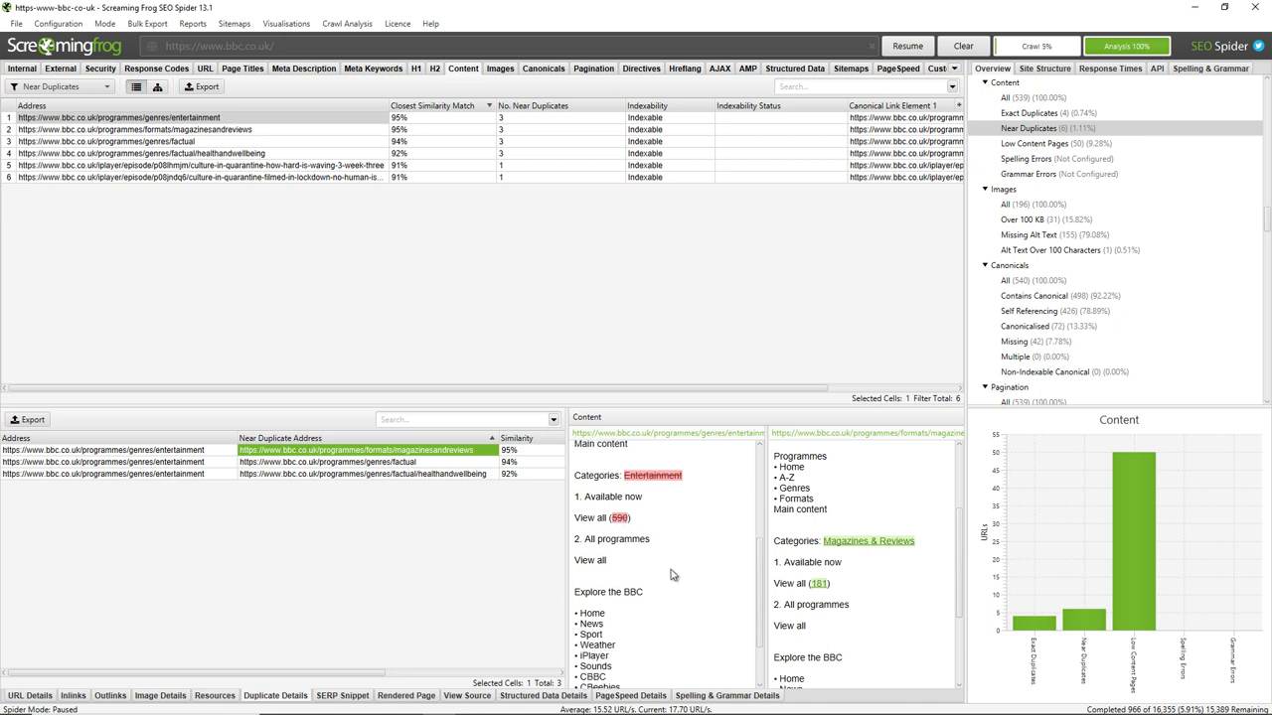
scroll(671, 570, down, 1)
scroll(671, 574, up, 4)
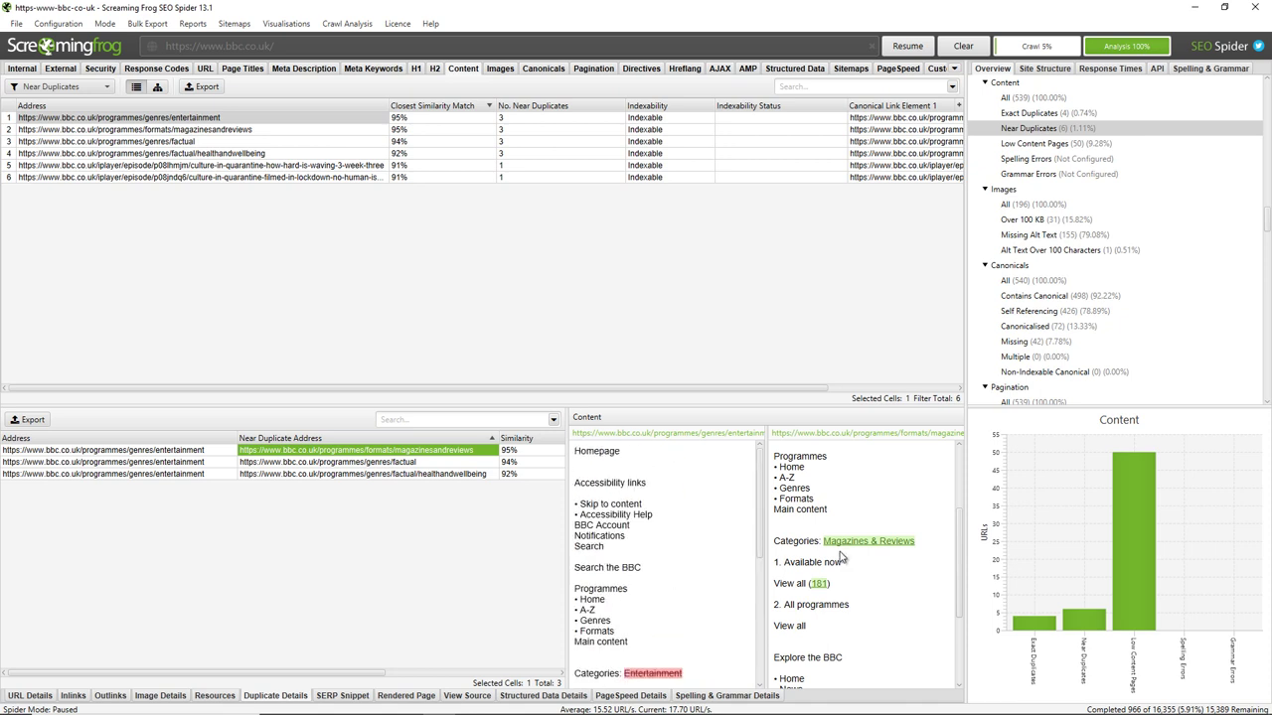
scroll(840, 558, down, 2)
scroll(841, 571, up, 4)
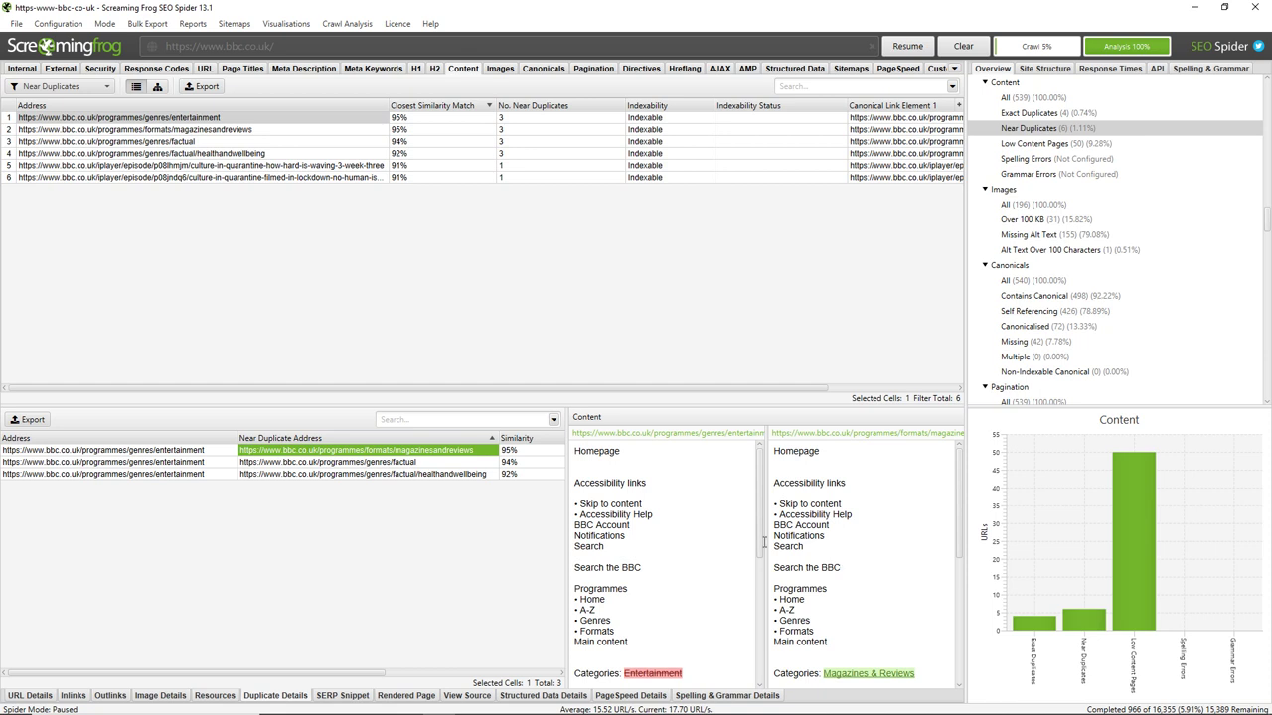
Step: Compare the health-and-wellbeing page's text with its 92% entertainment near-duplicate
click(246, 154)
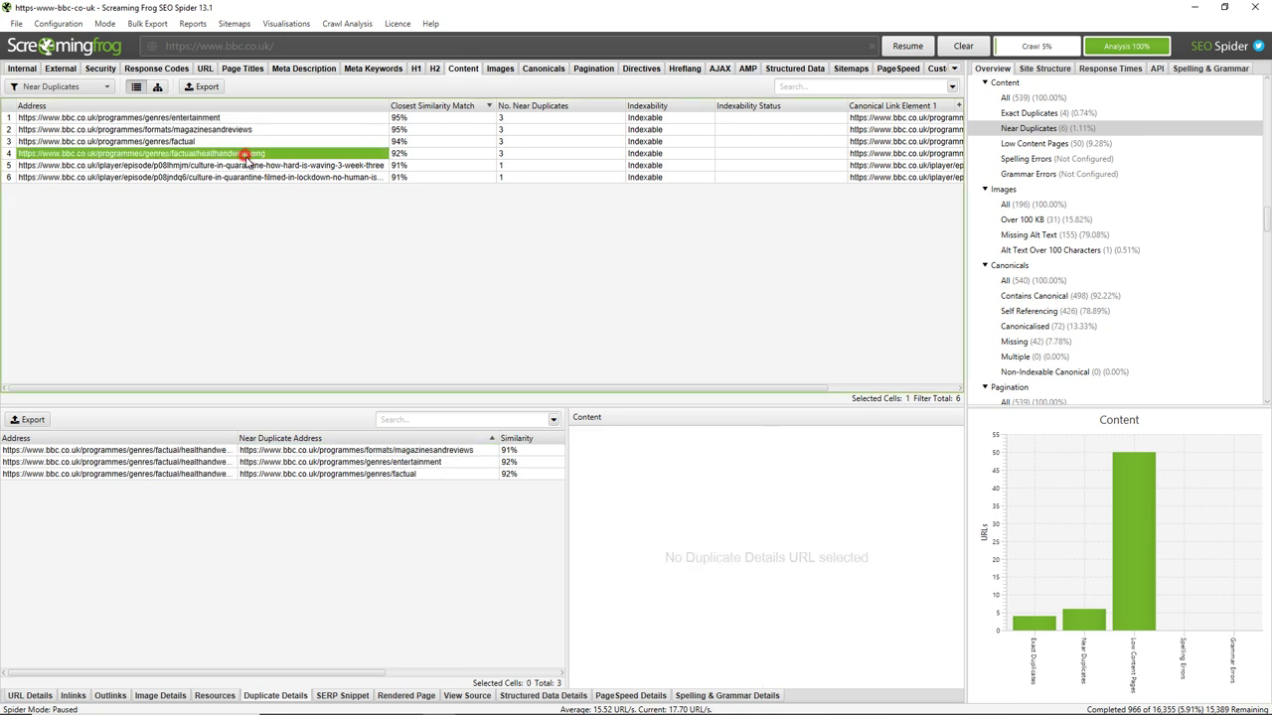
click(506, 464)
scroll(724, 497, down, 6)
scroll(937, 543, down, 1)
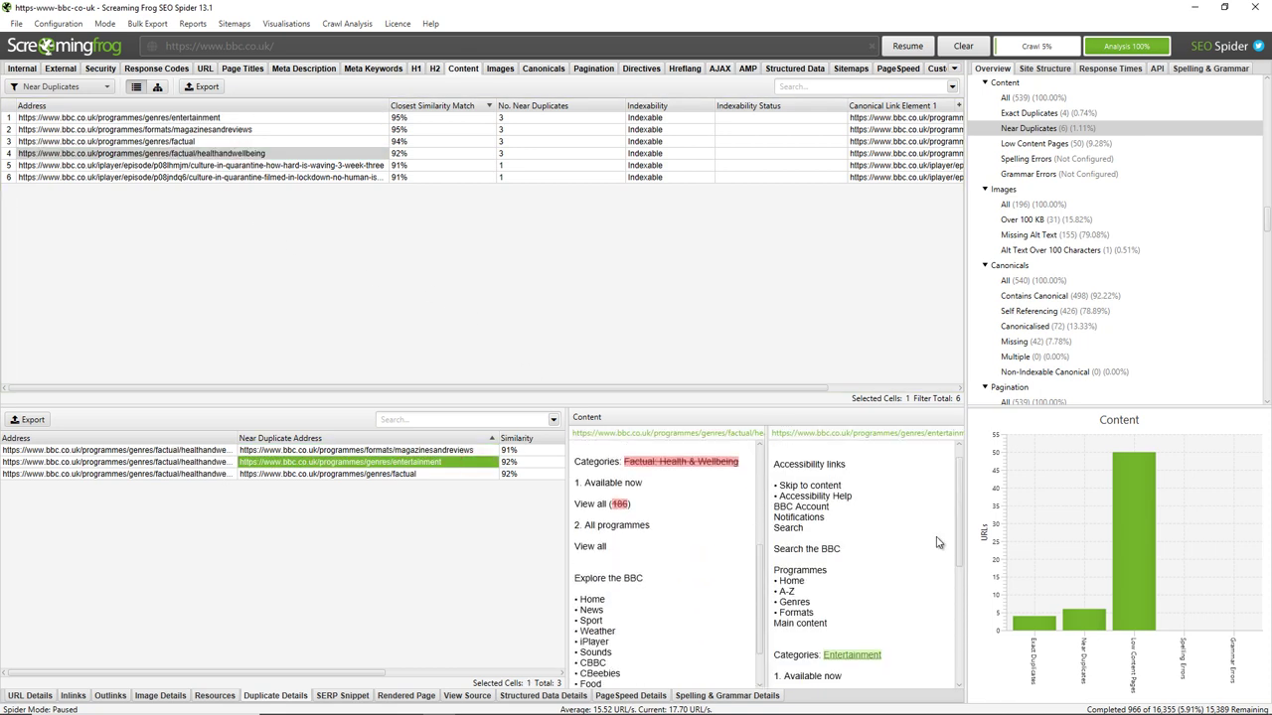
scroll(892, 547, down, 5)
scroll(630, 548, up, 4)
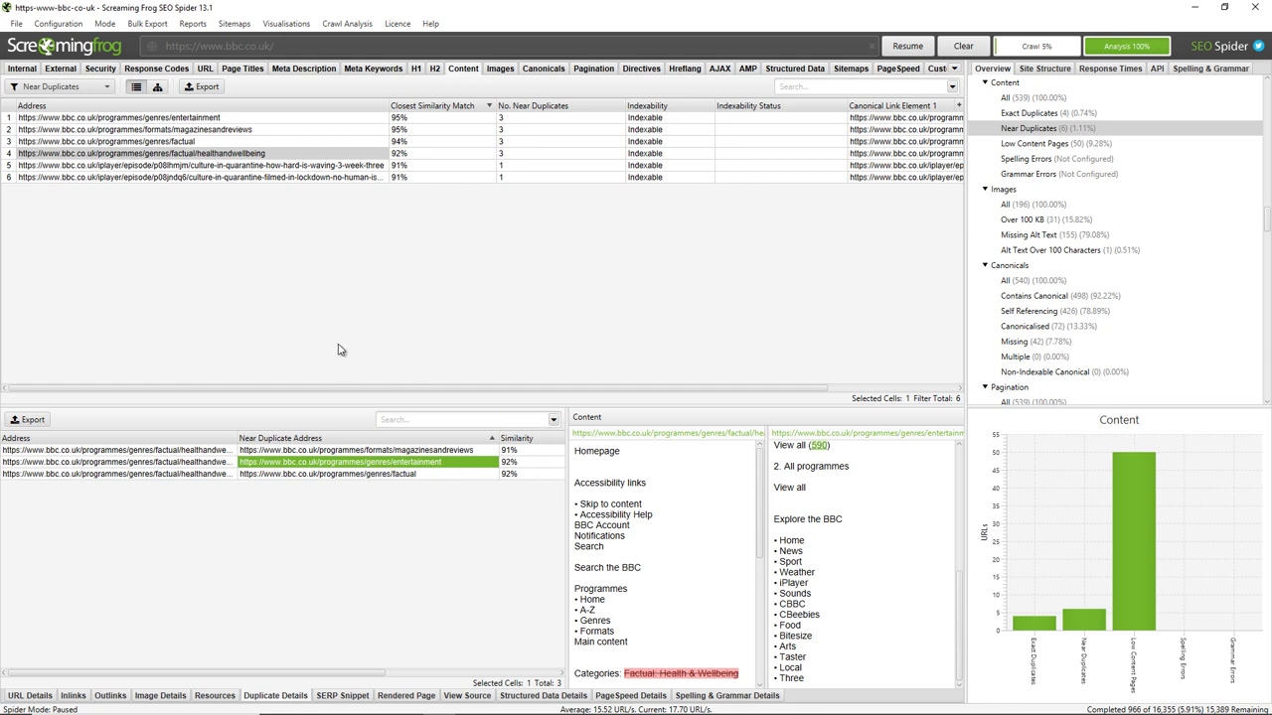
click(149, 24)
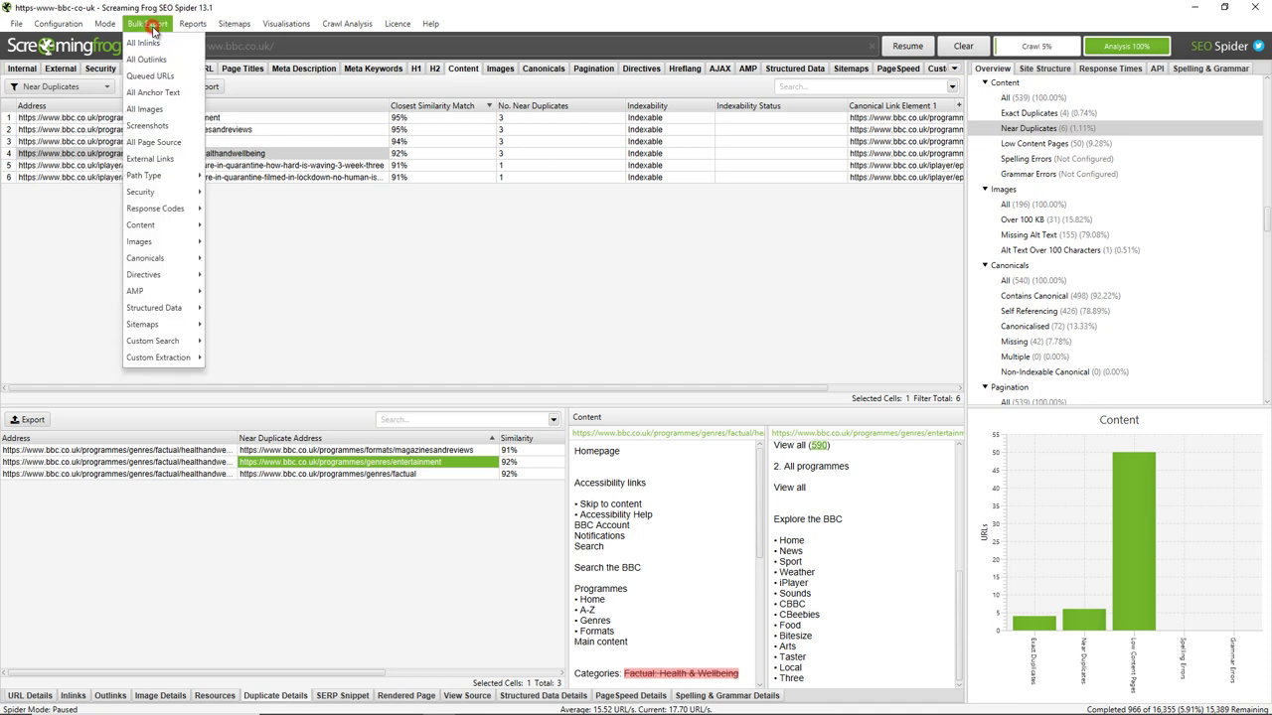
mouse_move(169, 226)
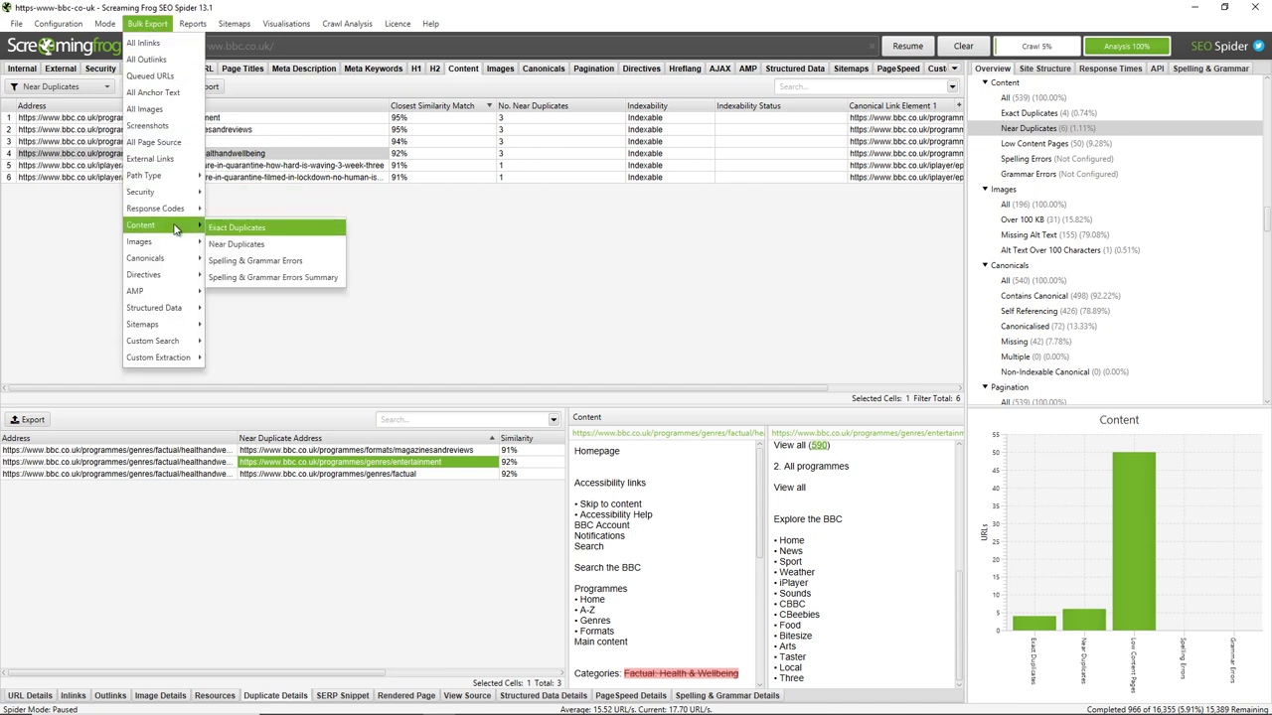
click(676, 270)
click(103, 89)
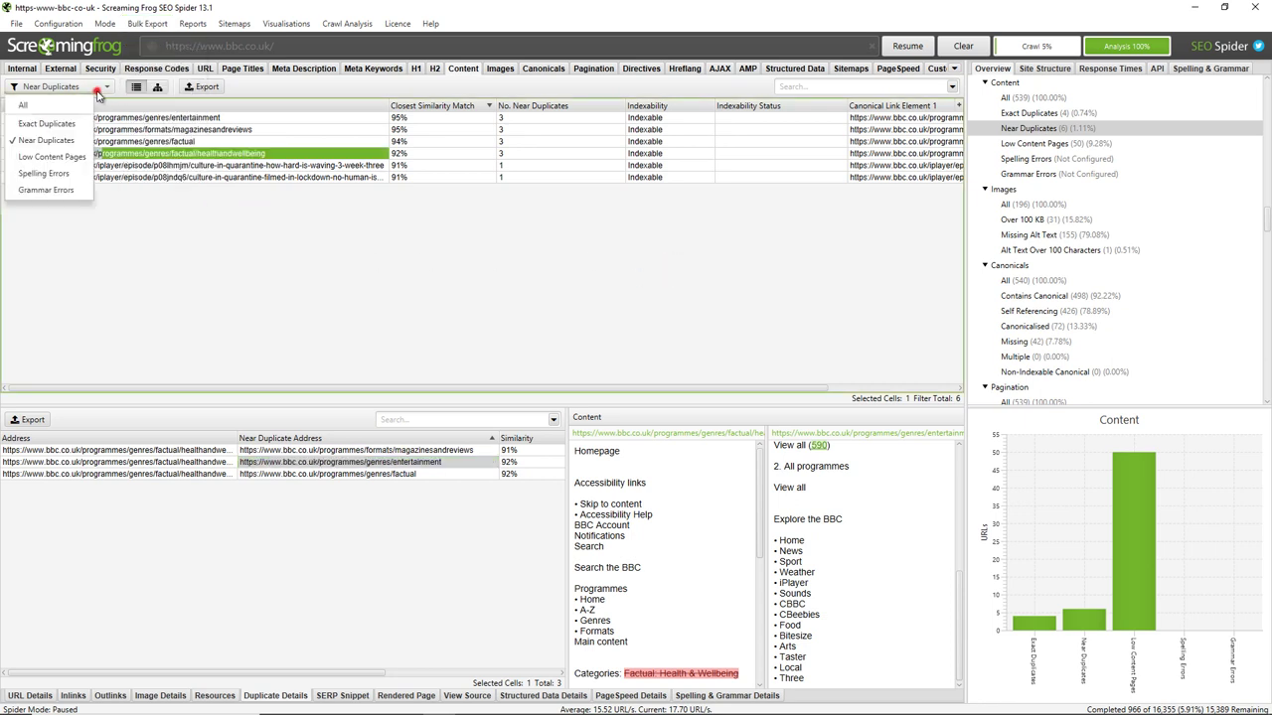
click(352, 251)
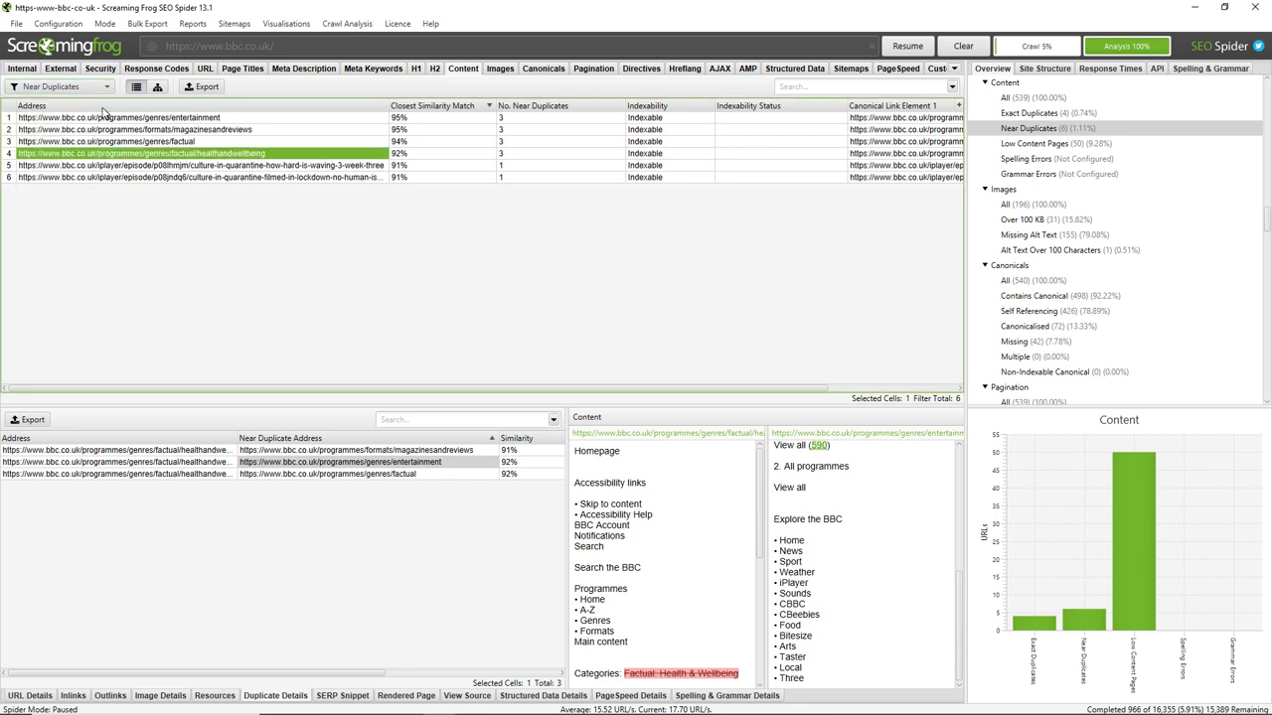
Step: Open Configuration > Content > Area to view the nav and footer tag exclusions
click(58, 24)
mouse_move(69, 59)
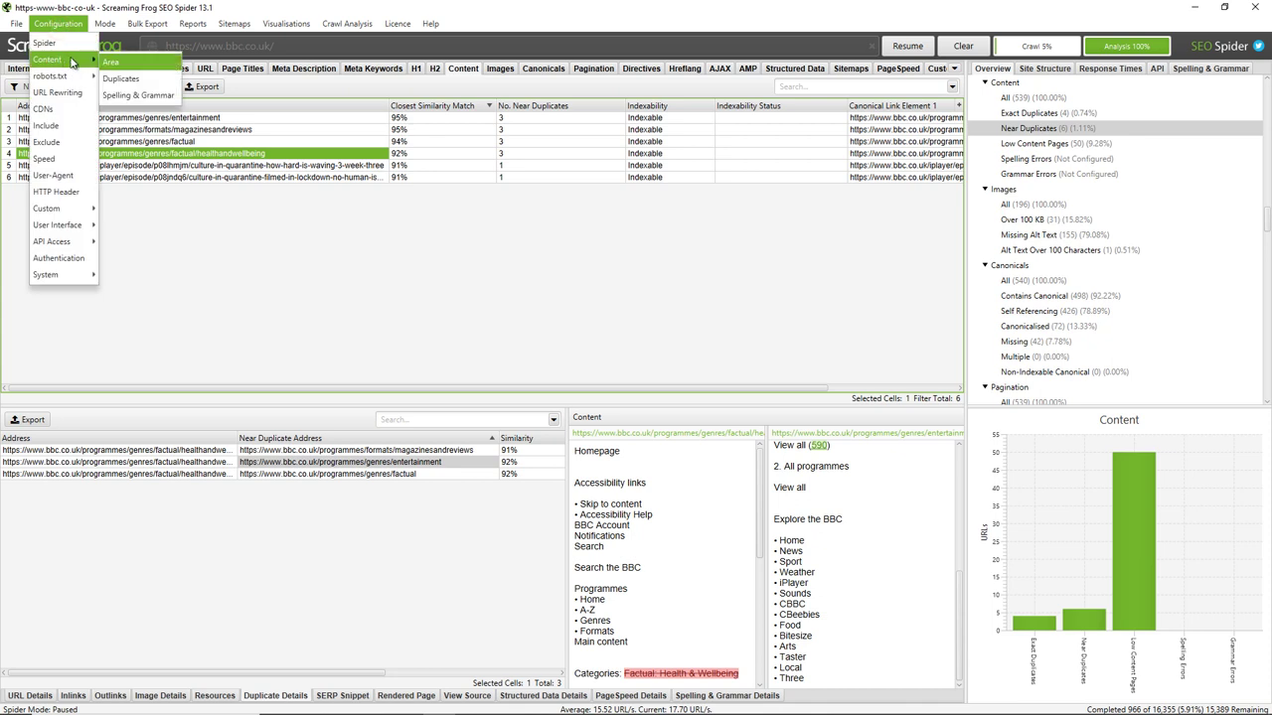
click(114, 62)
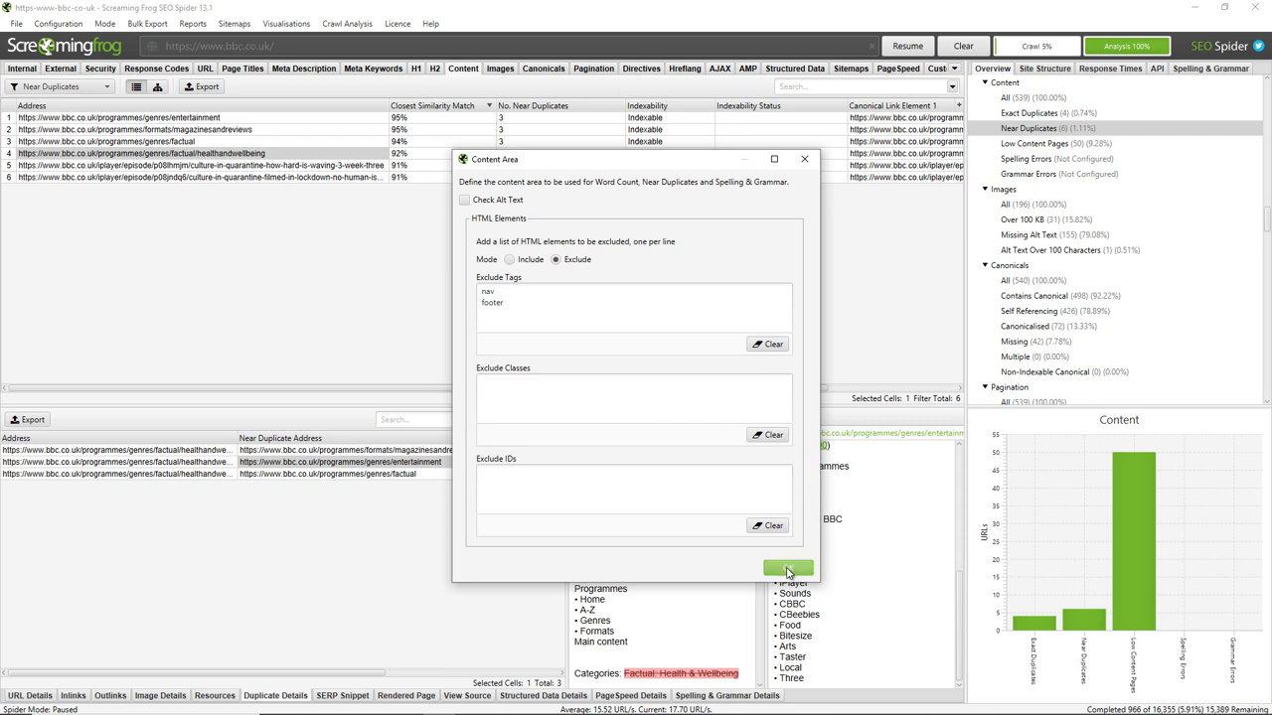
Step: Accept the Content Area settings, reset the filter to All, and clear the BBC crawl data
click(787, 570)
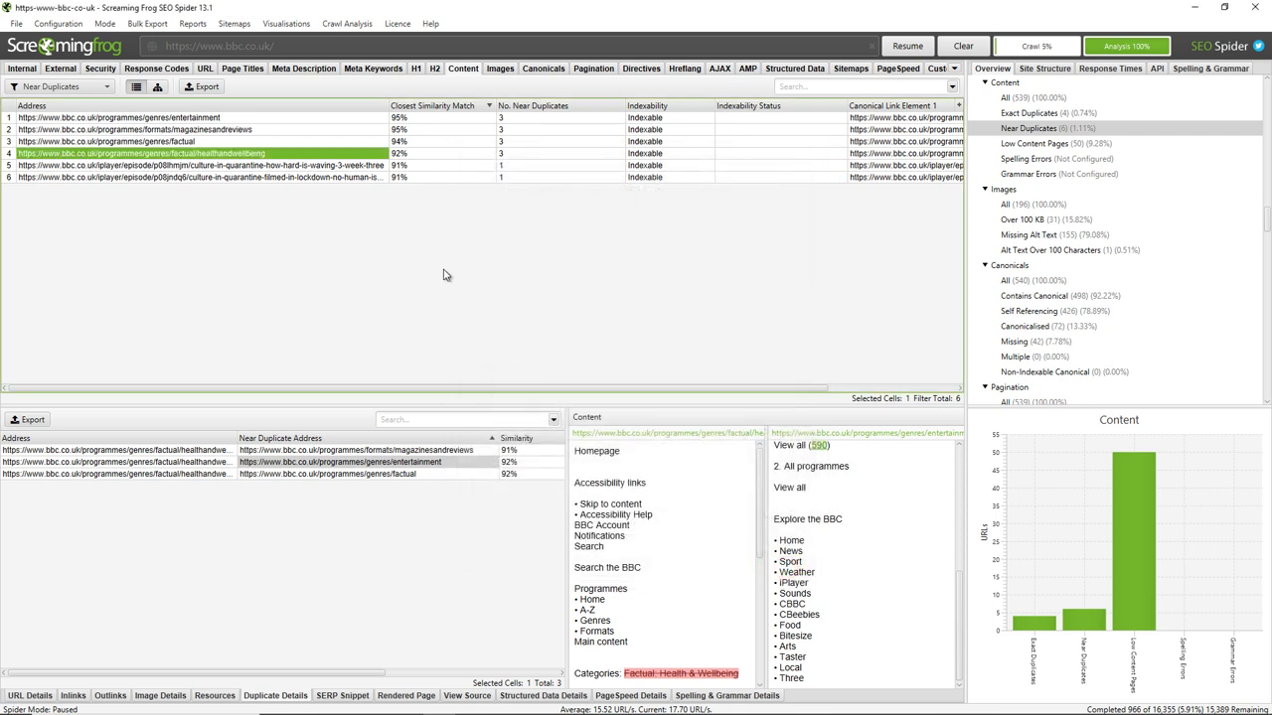
click(71, 91)
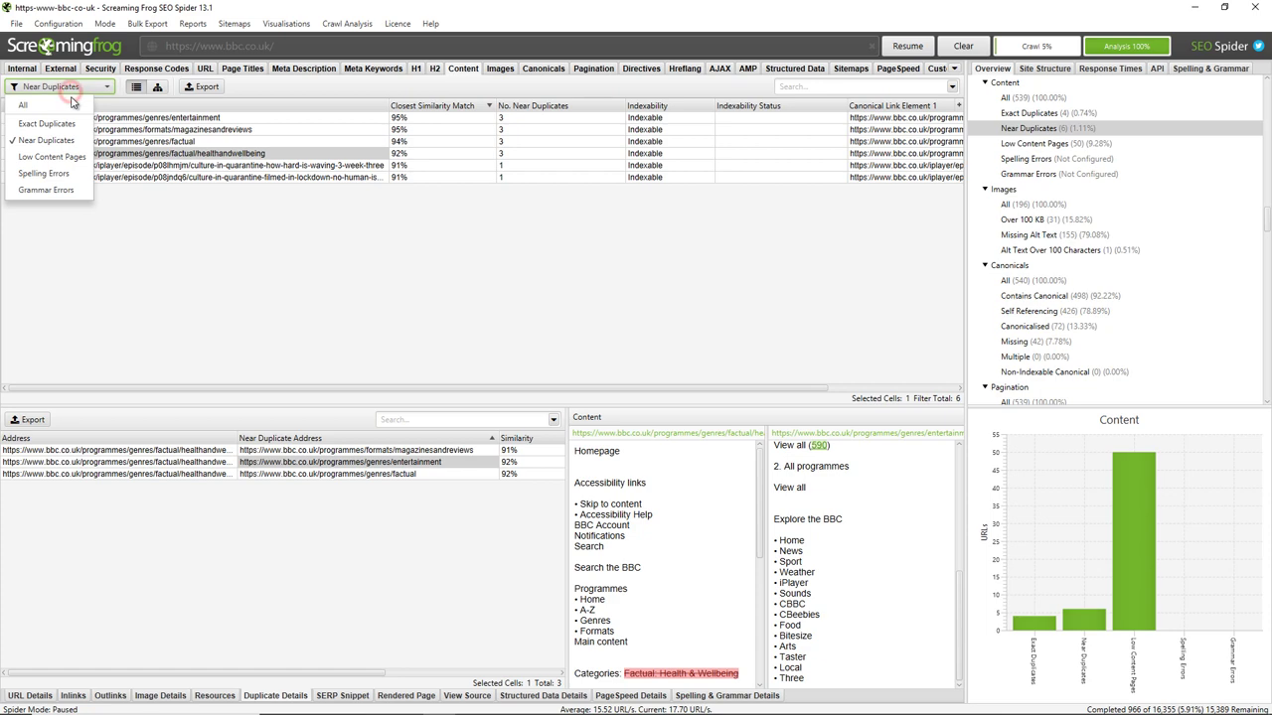
click(70, 102)
click(22, 68)
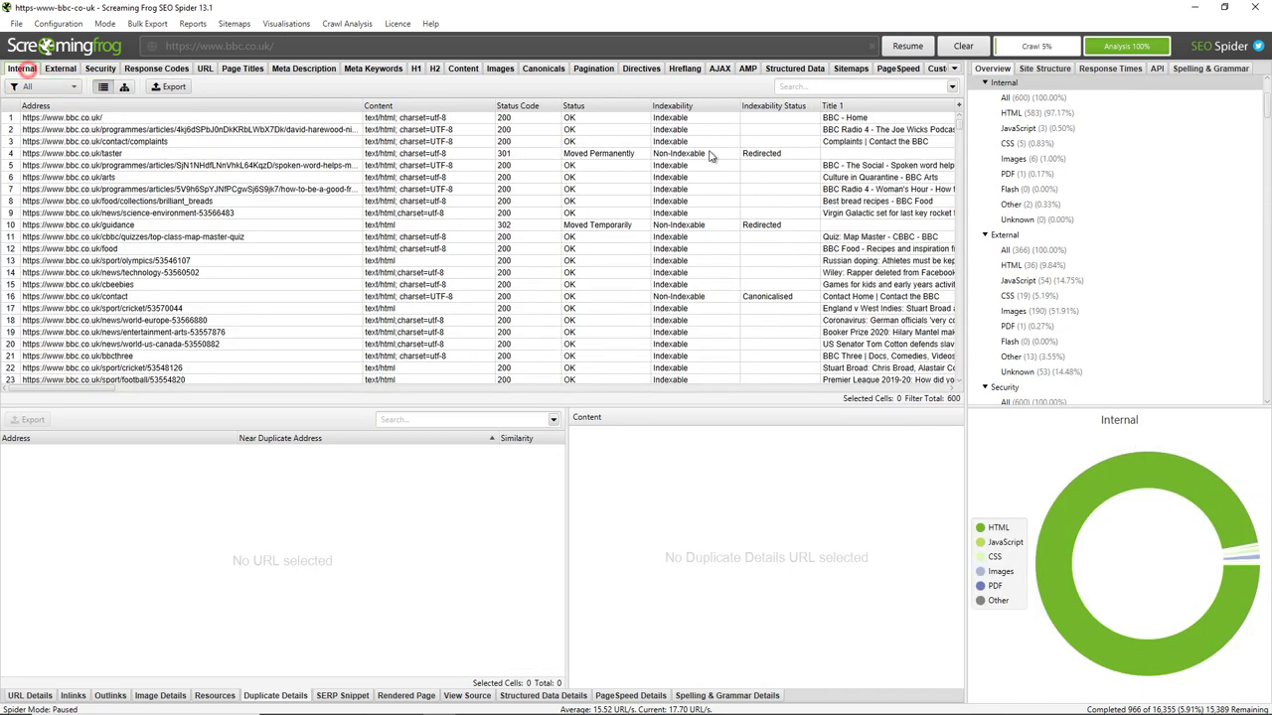
click(962, 46)
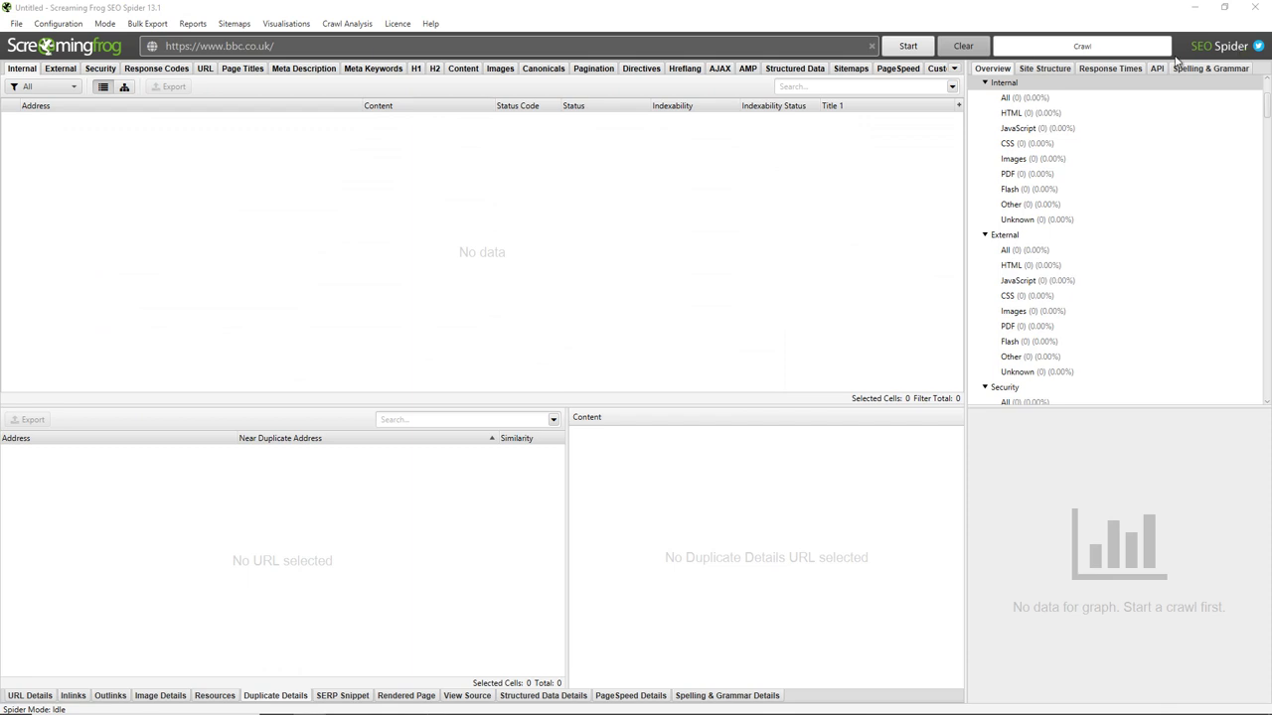
click(550, 44)
key(ctrl+a)
text(https://www.screamingfrog.co.uk/)
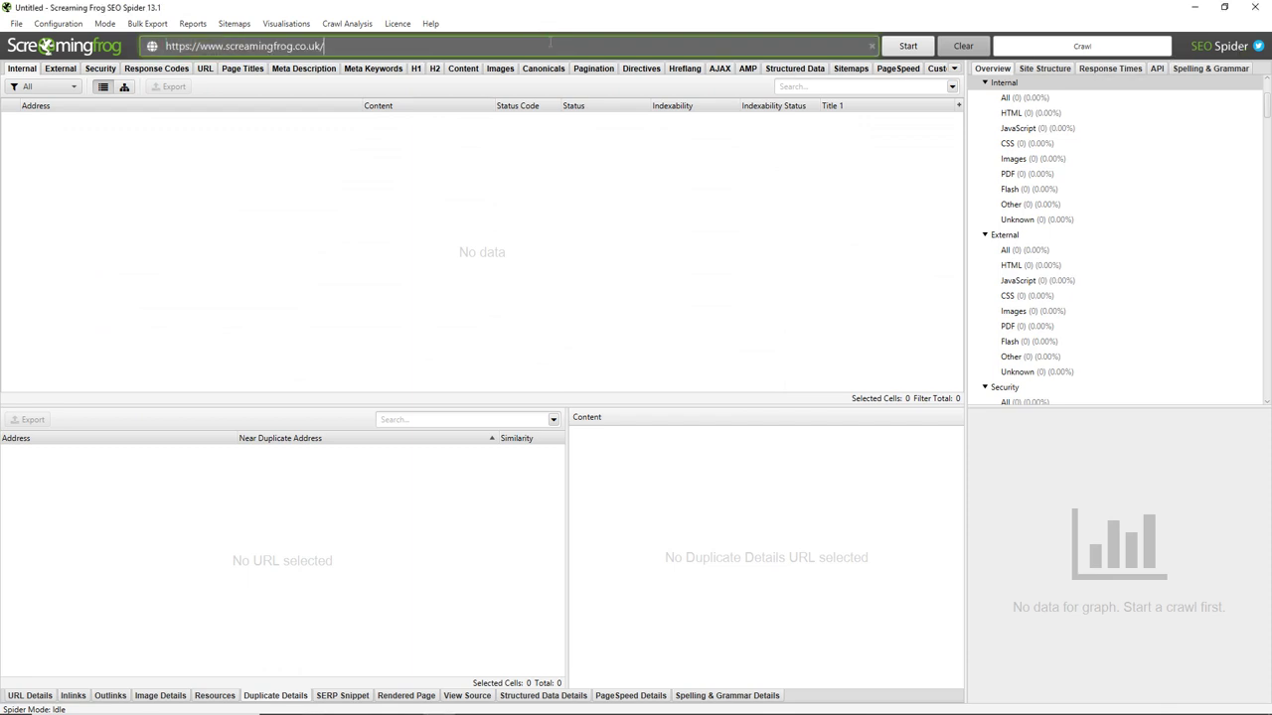
key(Return)
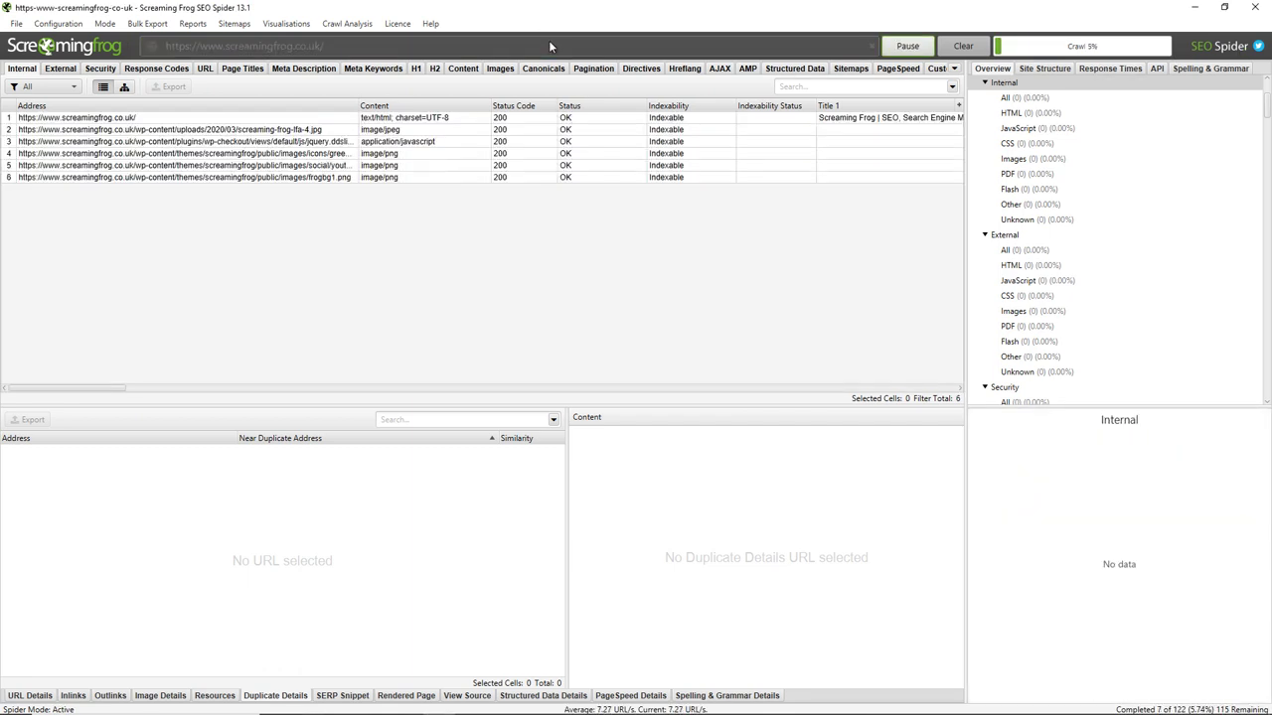
click(463, 69)
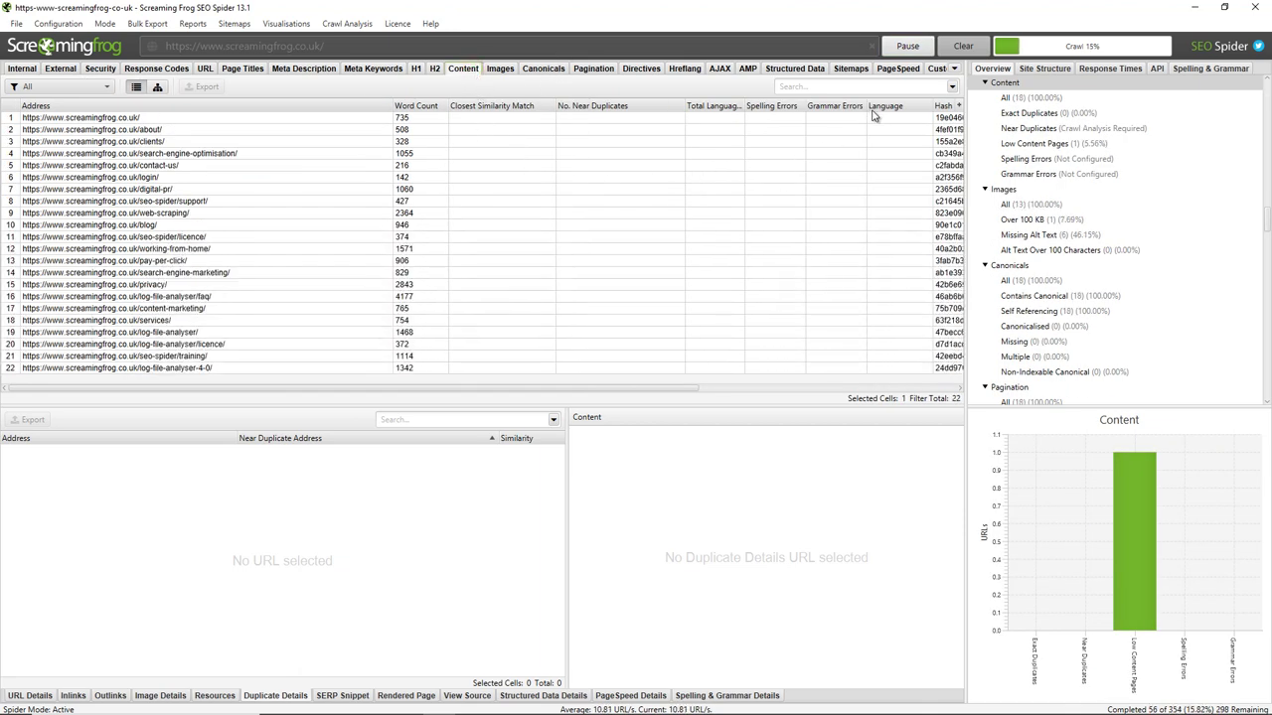
click(907, 45)
Step: Run crawl analysis and filter Near Duplicates to inspect the two 92% licence pages
click(343, 23)
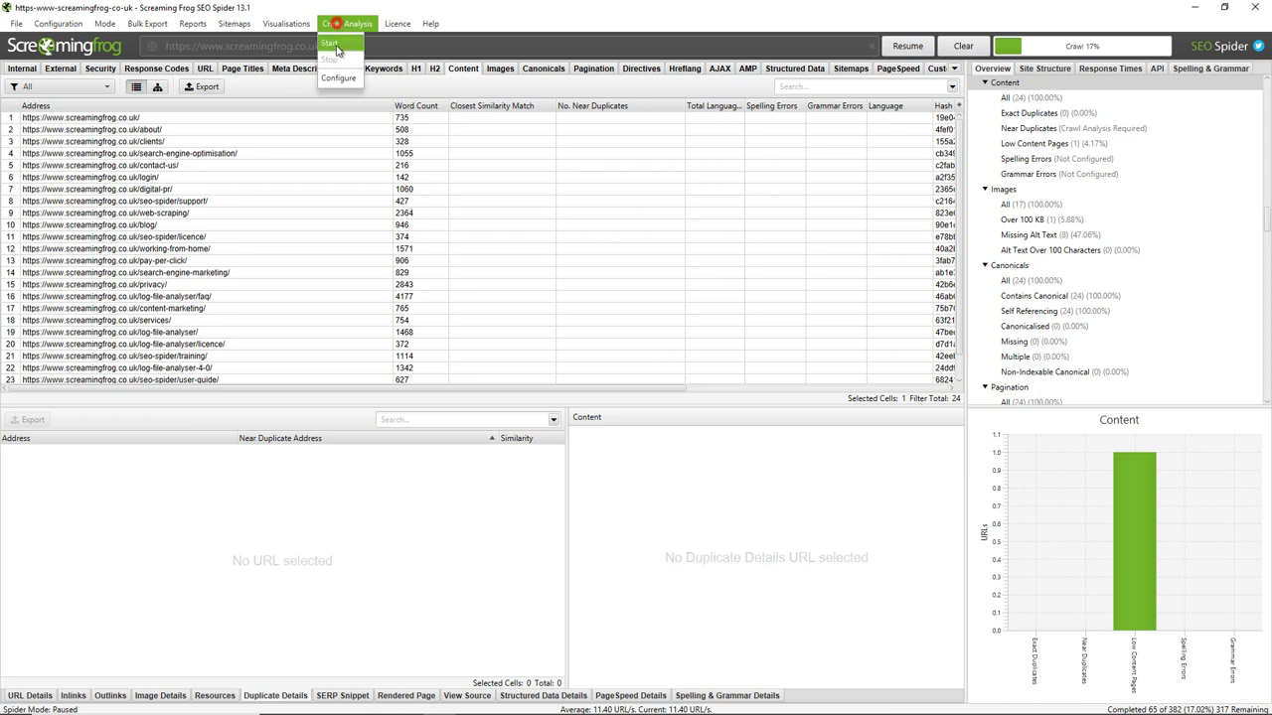
click(336, 47)
click(84, 88)
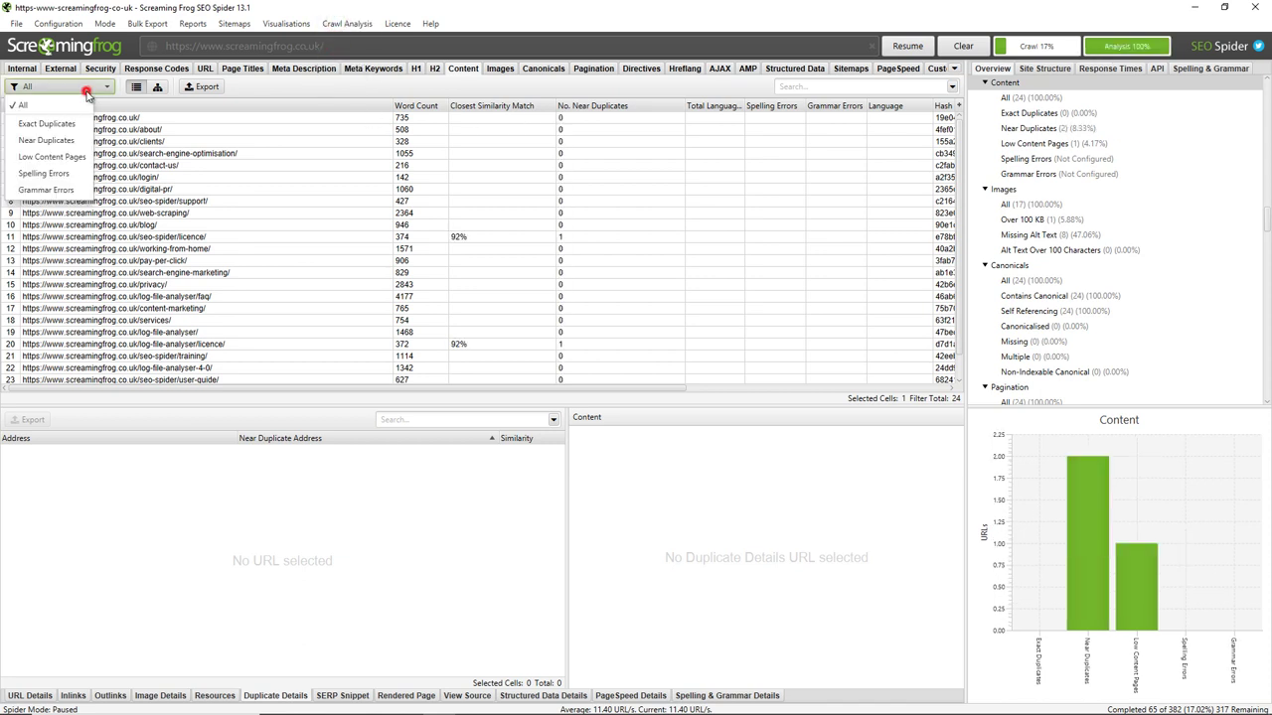
click(70, 139)
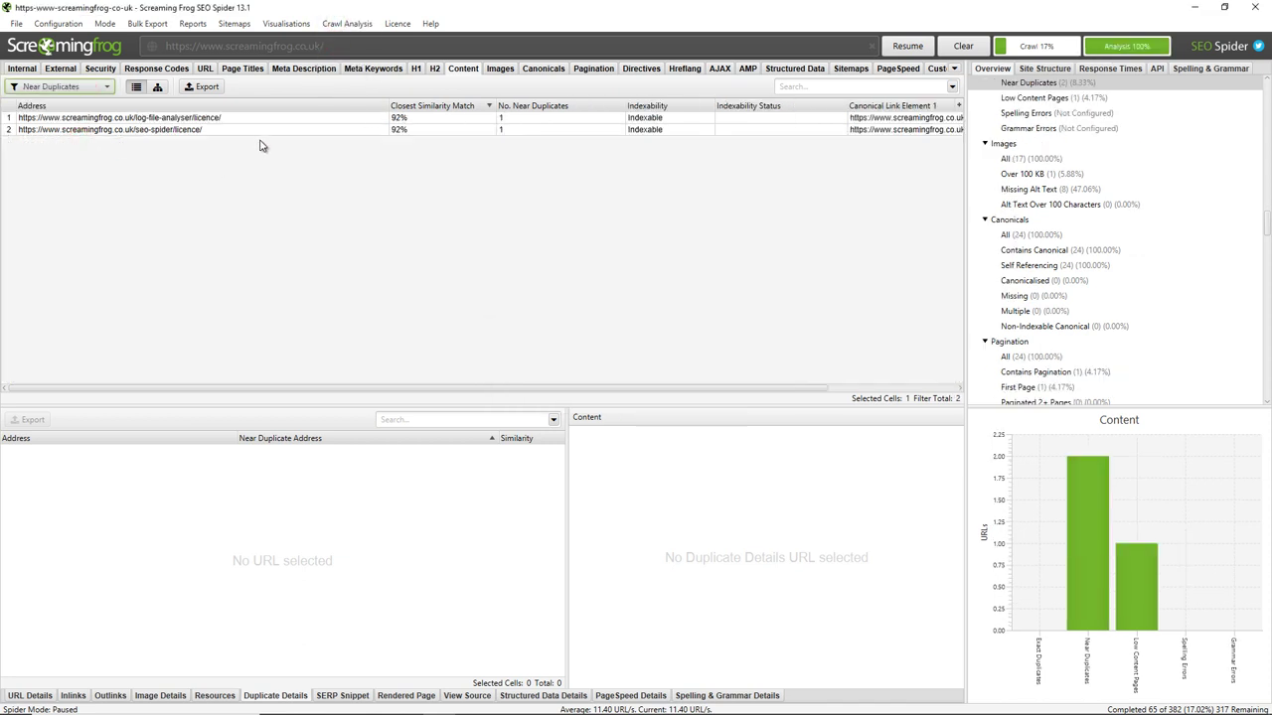
click(257, 129)
click(257, 118)
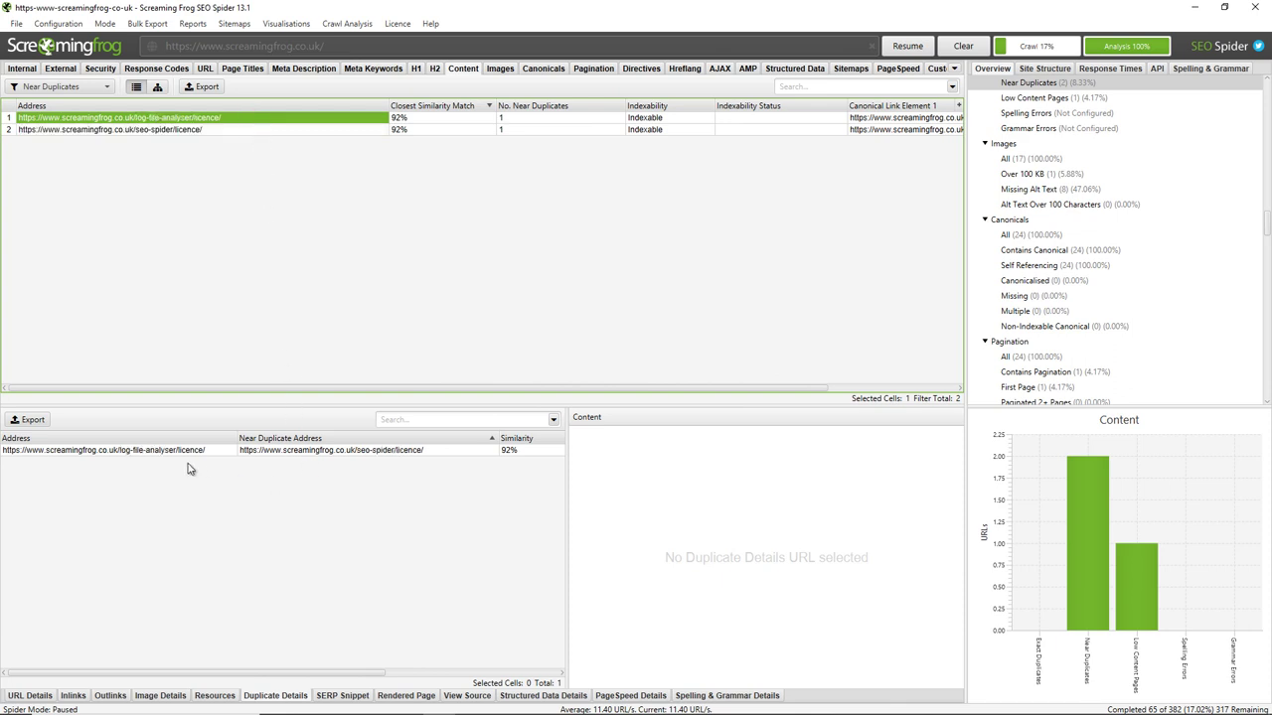
Step: Compare the Log File Analyser and SEO Spider licence pages' text in a widened Content pane
click(332, 452)
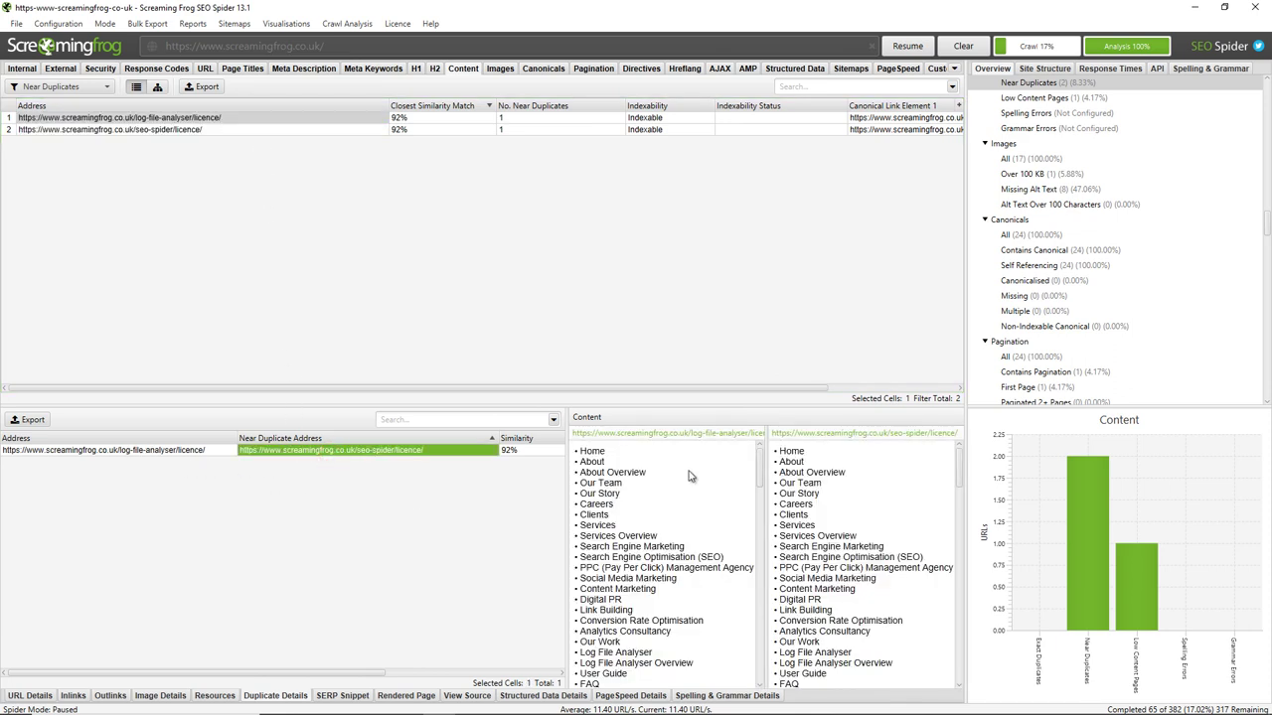
scroll(689, 479, down, 6)
scroll(689, 487, up, 3)
scroll(690, 487, down, 2)
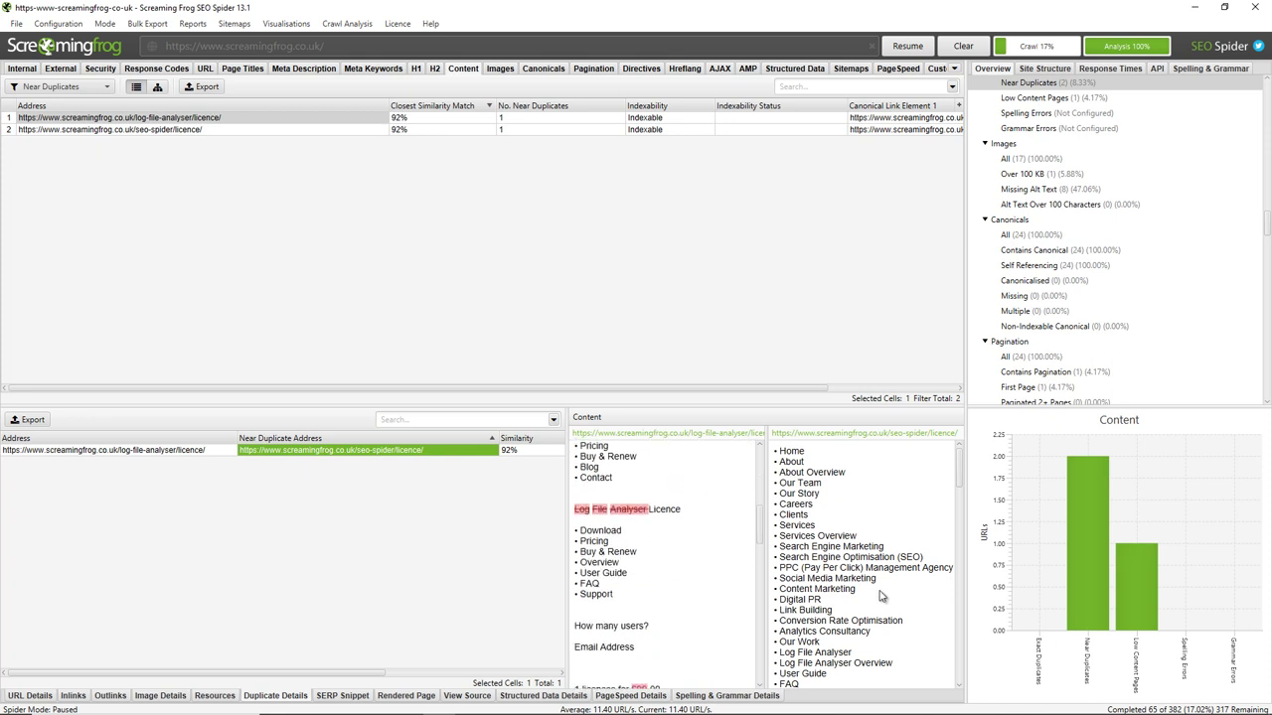
scroll(880, 581, down, 10)
scroll(880, 579, up, 1)
scroll(880, 579, down, 4)
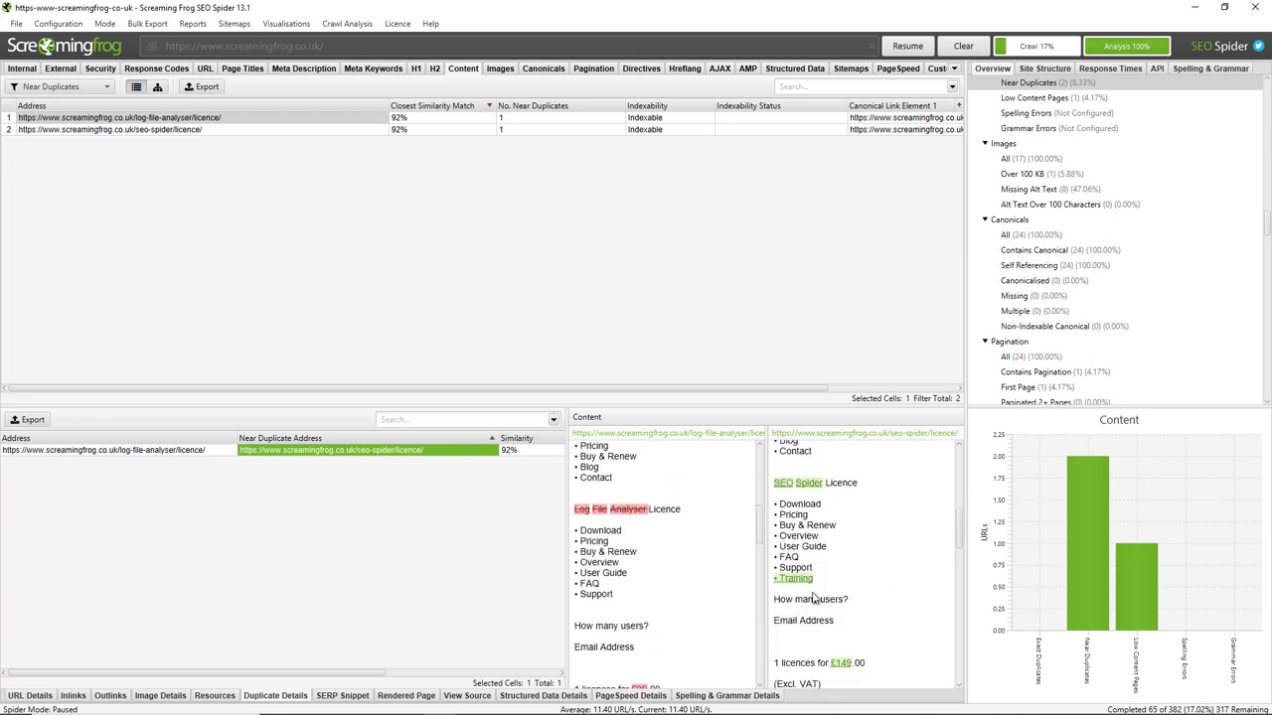
scroll(746, 599, down, 3)
scroll(843, 630, up, 12)
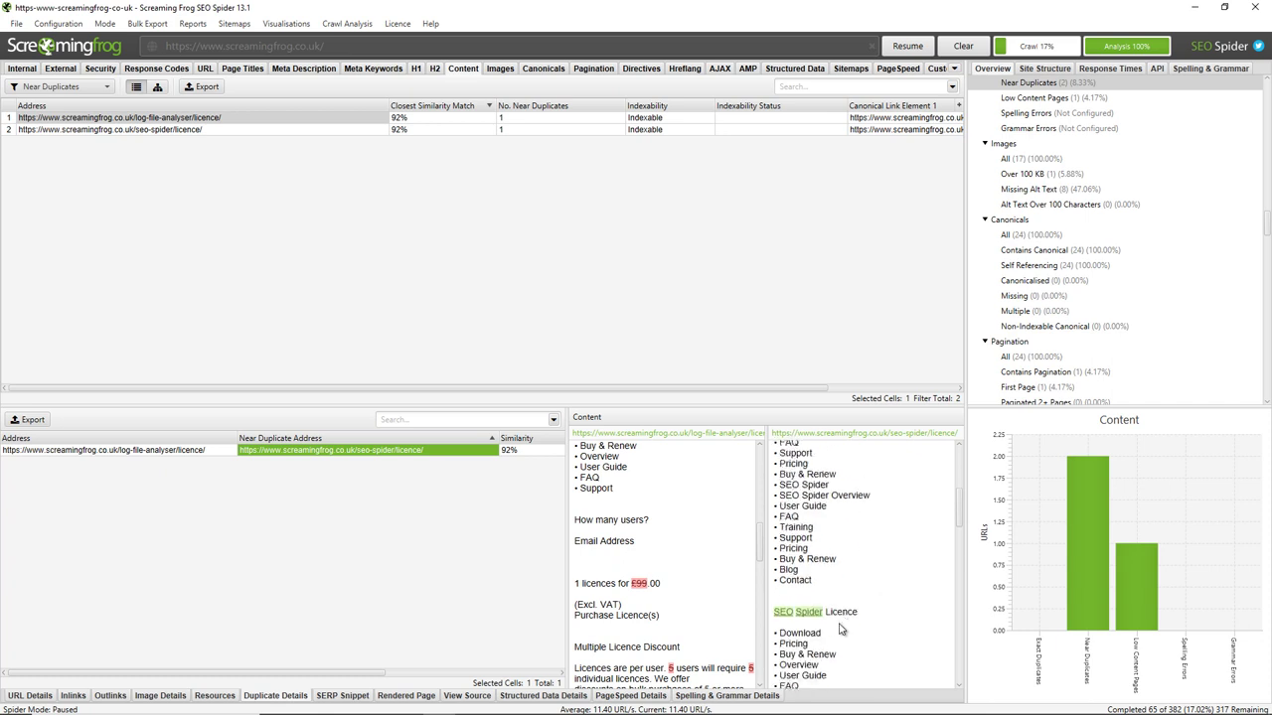
scroll(636, 601, up, 10)
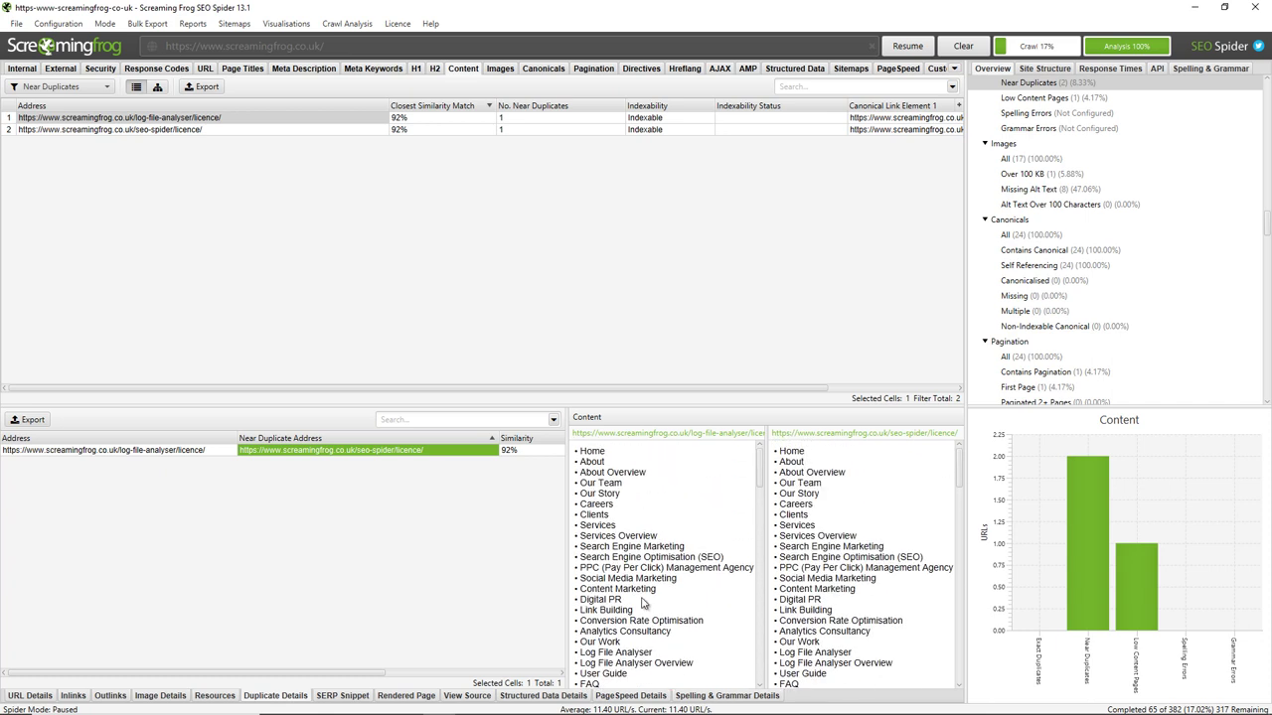
drag(568, 557, 554, 557)
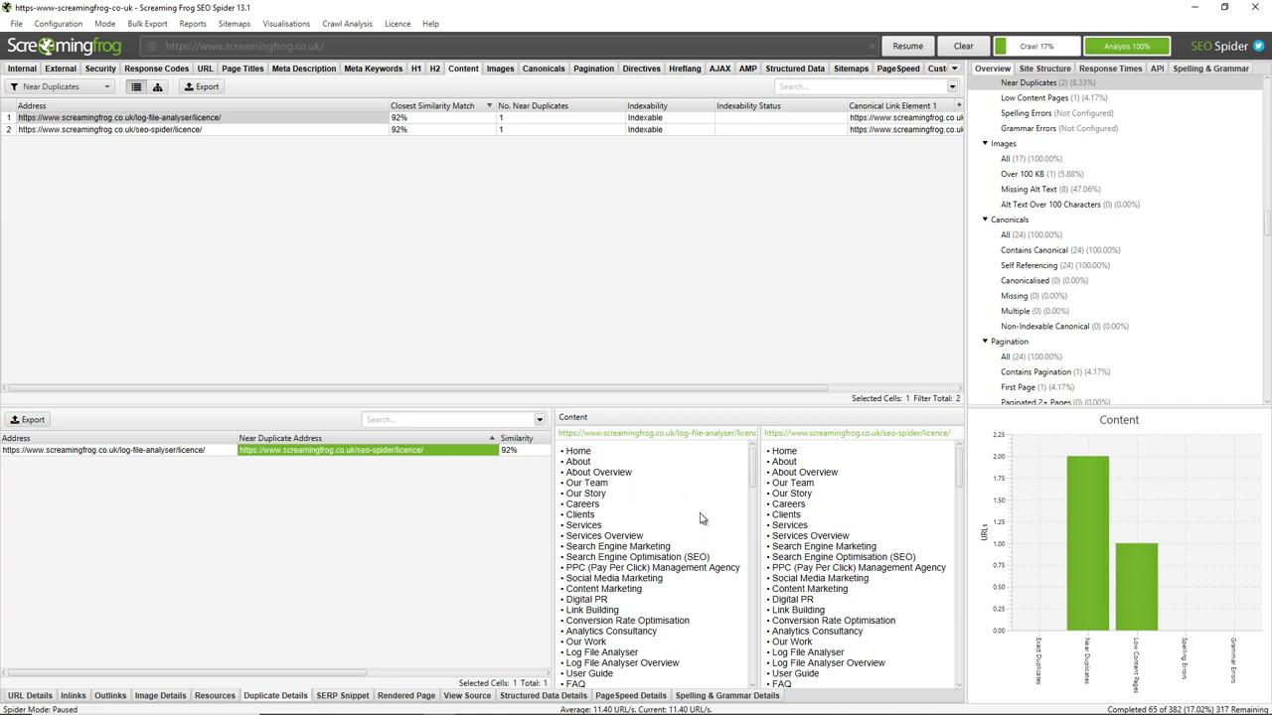
click(57, 23)
Step: Open the Content Area settings from the Configuration menu
mouse_move(49, 63)
click(129, 65)
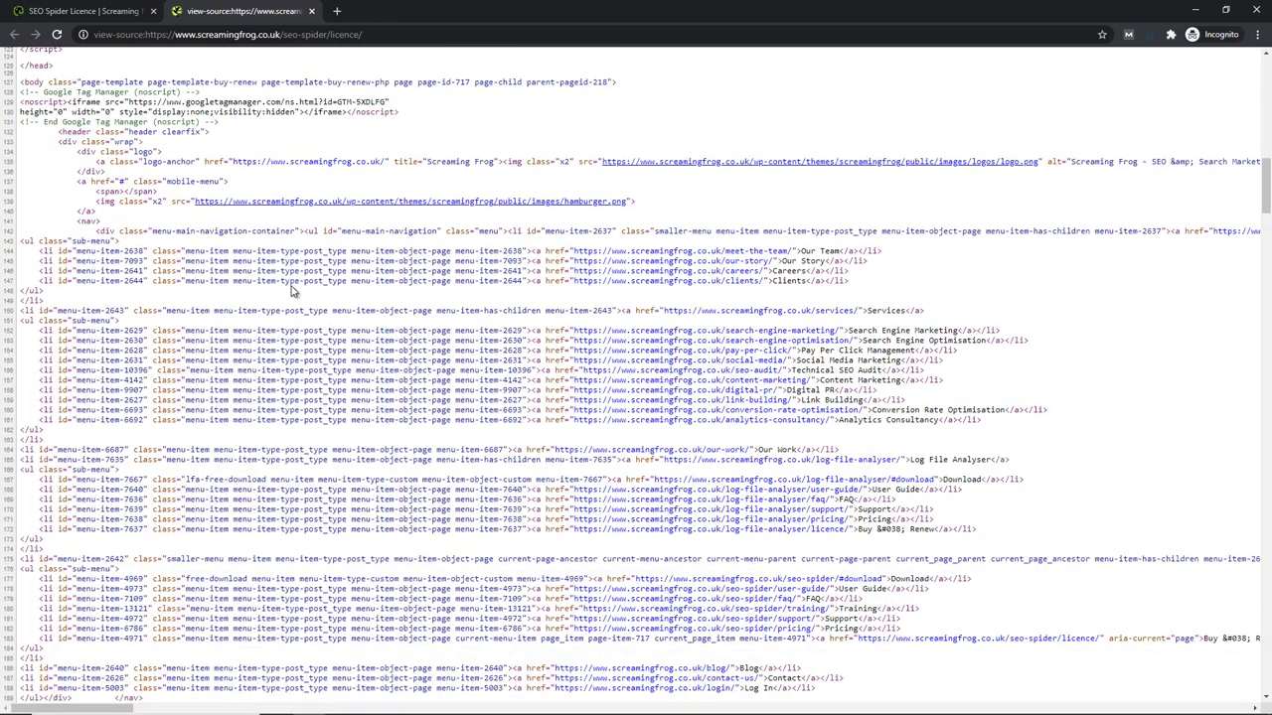
Step: Locate the opening nav tag and its menu markup in the licence page source
scroll(294, 290, up, 1)
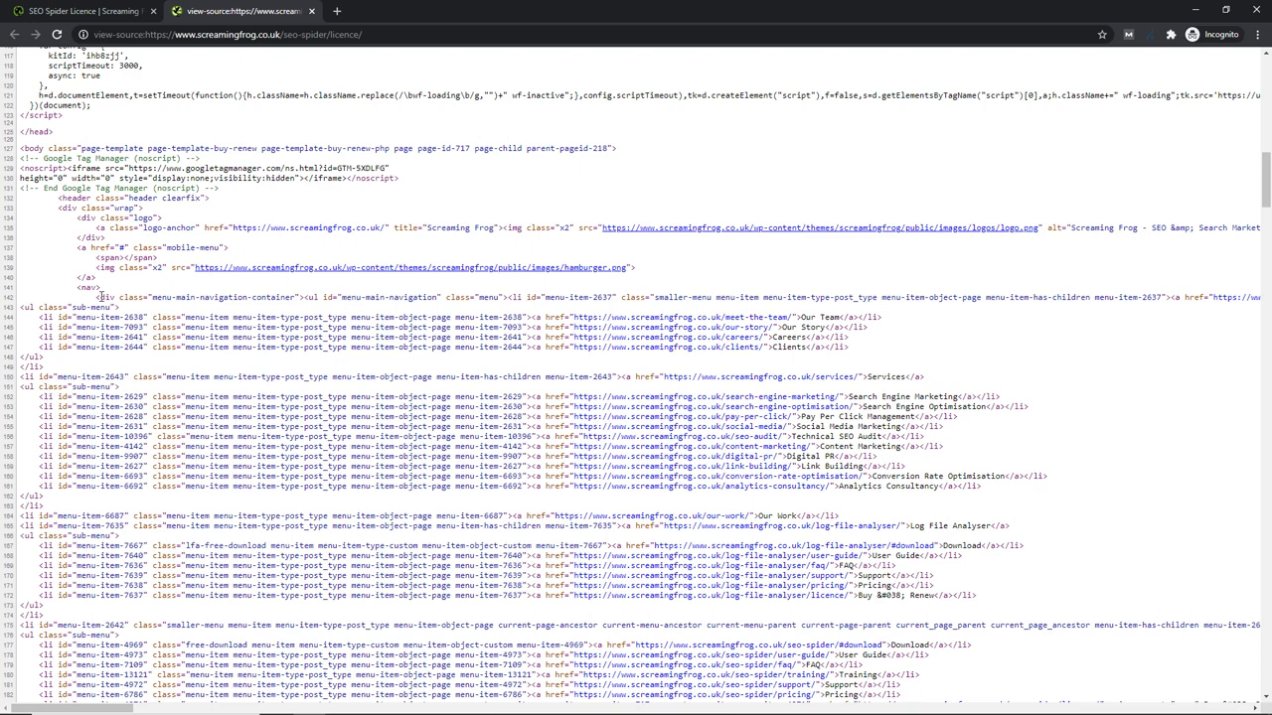
drag(104, 290, 77, 287)
scroll(326, 335, down, 3)
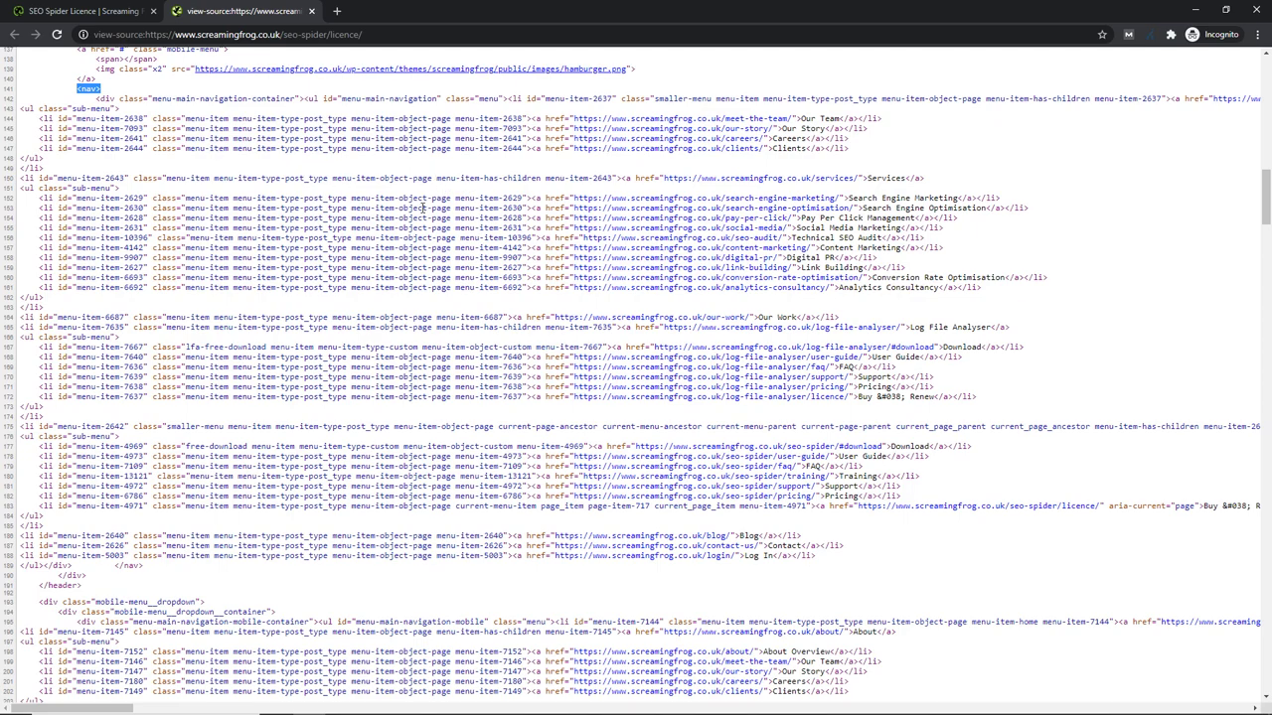
scroll(417, 318, down, 2)
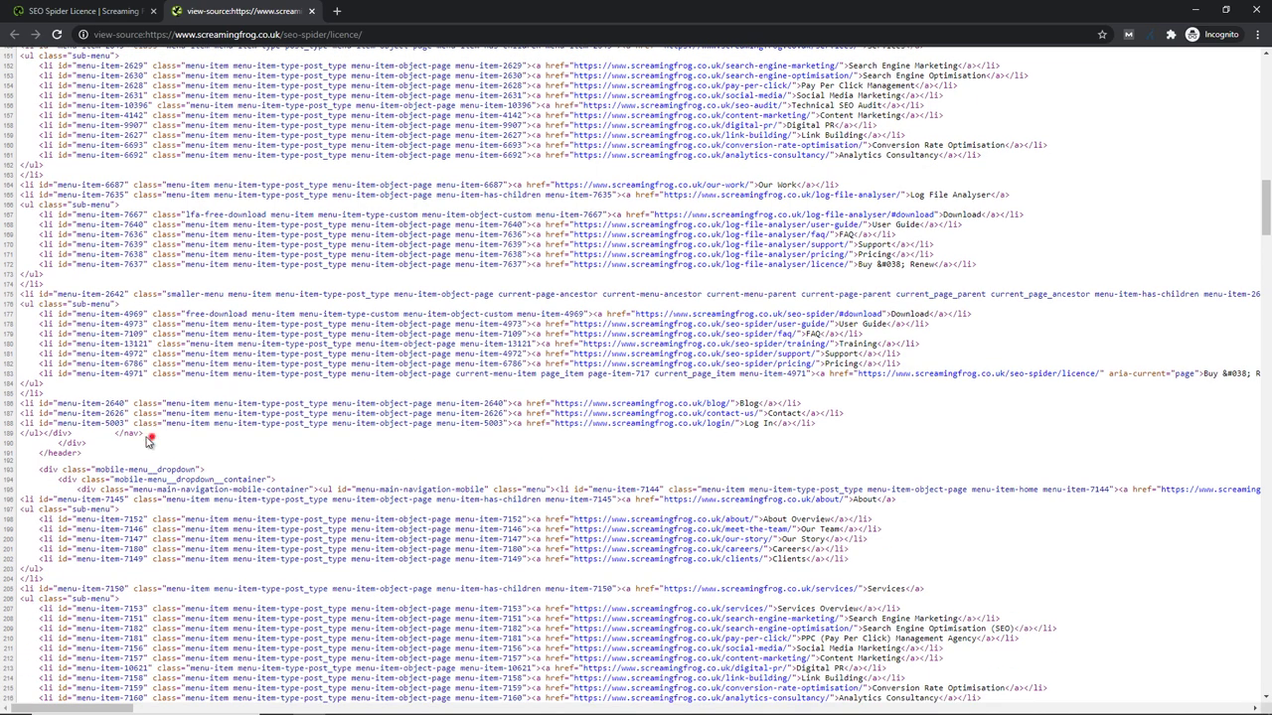
drag(147, 440, 114, 434)
Step: Copy the mobile-menu__dropdown class name from the page source
scroll(378, 450, down, 3)
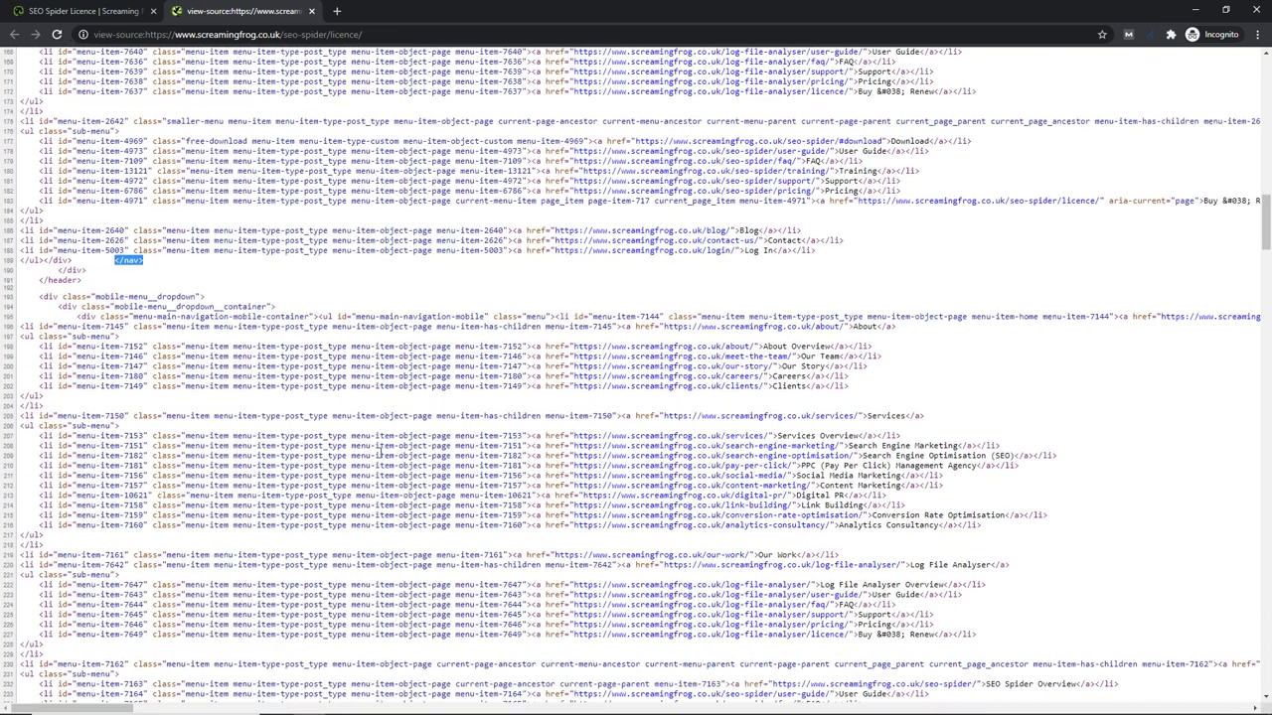
scroll(176, 308, down, 3)
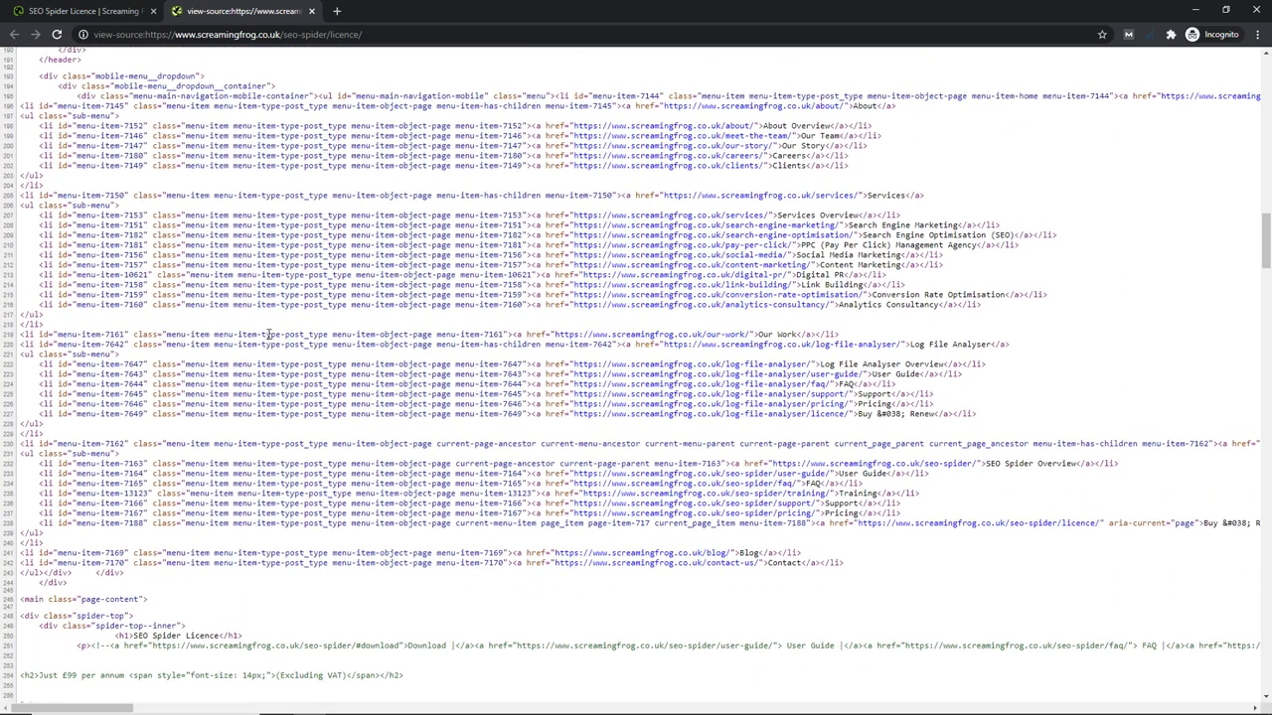
scroll(169, 217, up, 2)
drag(197, 206, 96, 204)
right_click(99, 204)
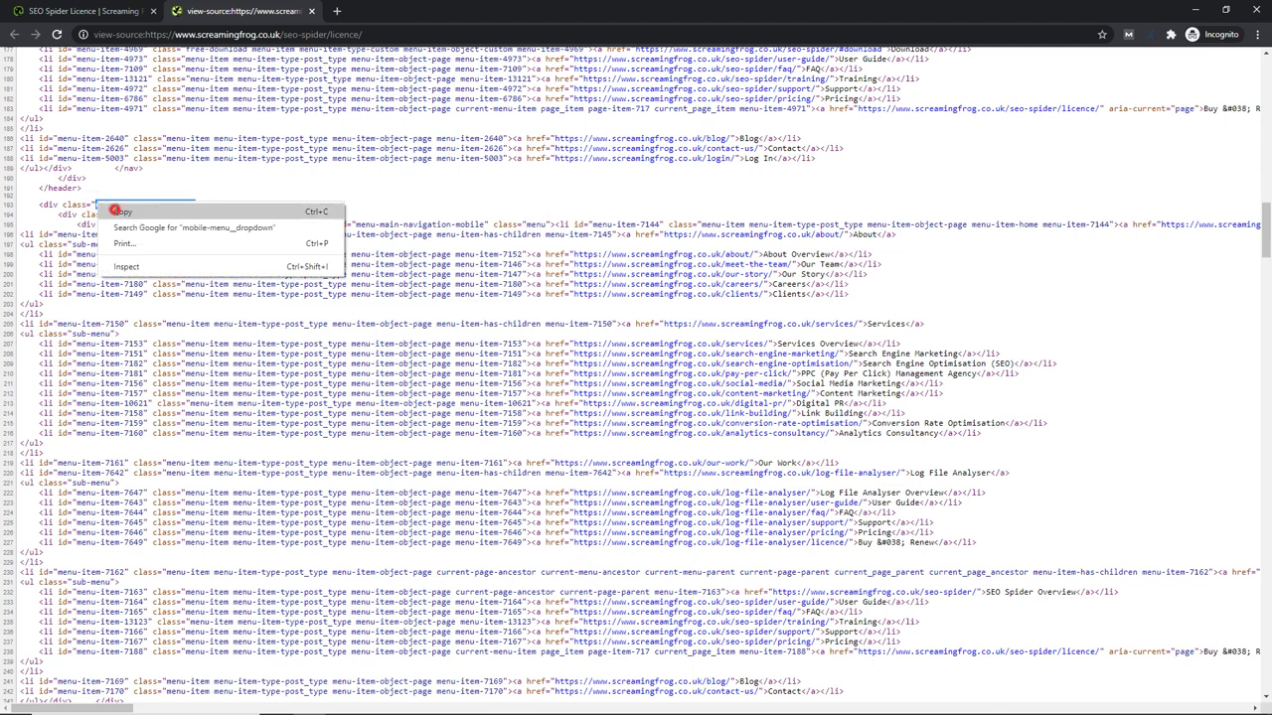
click(114, 211)
Step: Add mobile-menu__dropdown to the Content Area's Exclude Classes and confirm
key(alt+Tab)
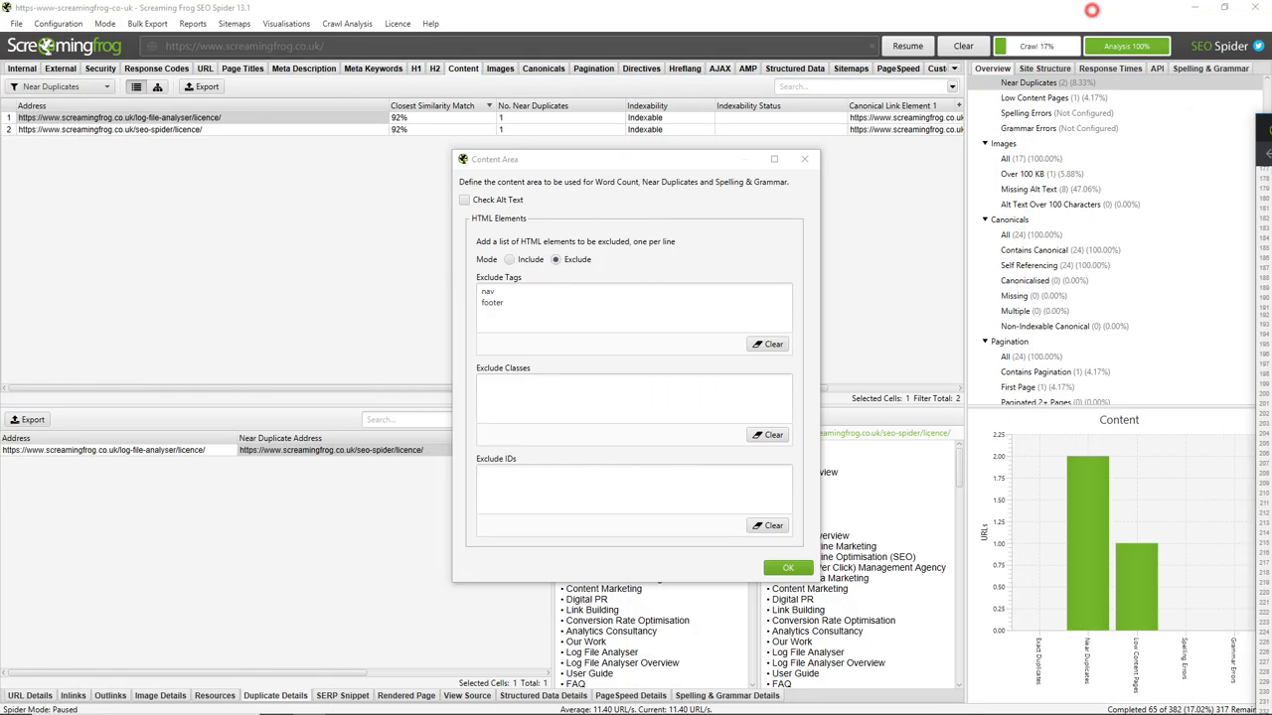
click(645, 403)
key(ctrl+v)
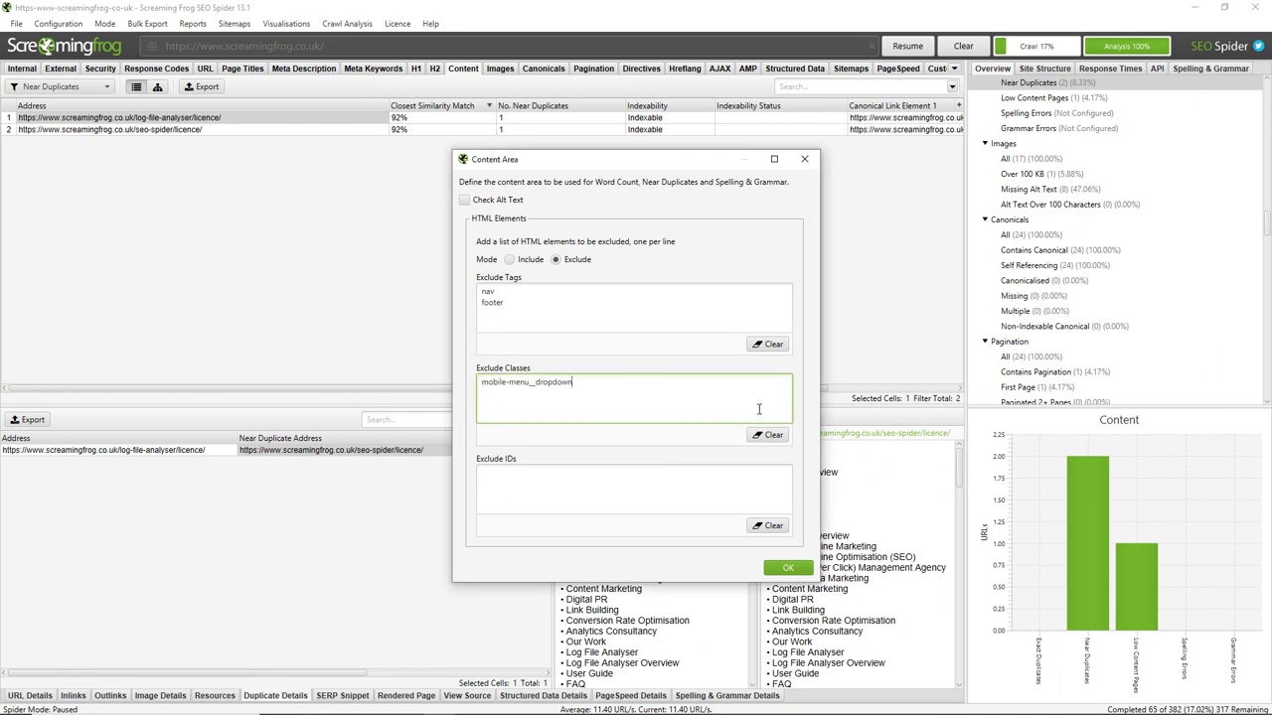
click(787, 570)
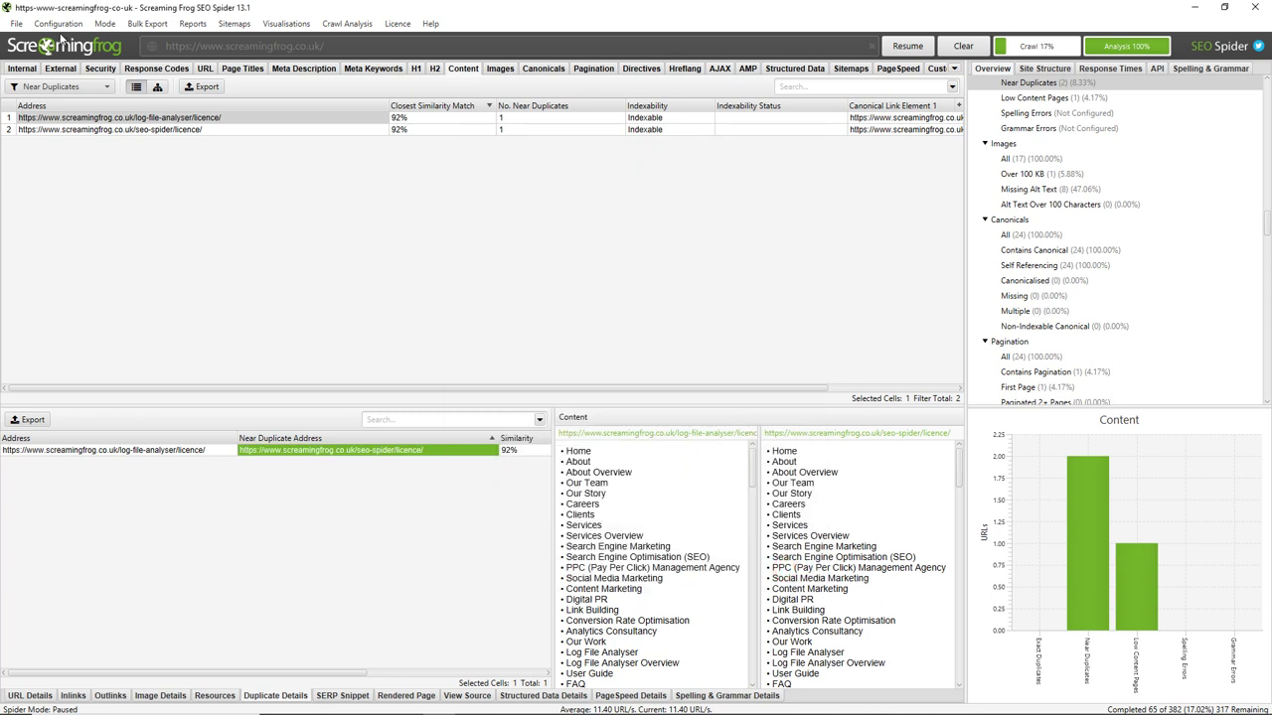
Step: Lower the near-duplicate similarity threshold from 90% to 80% in Duplicates settings
click(58, 23)
mouse_move(60, 57)
click(130, 76)
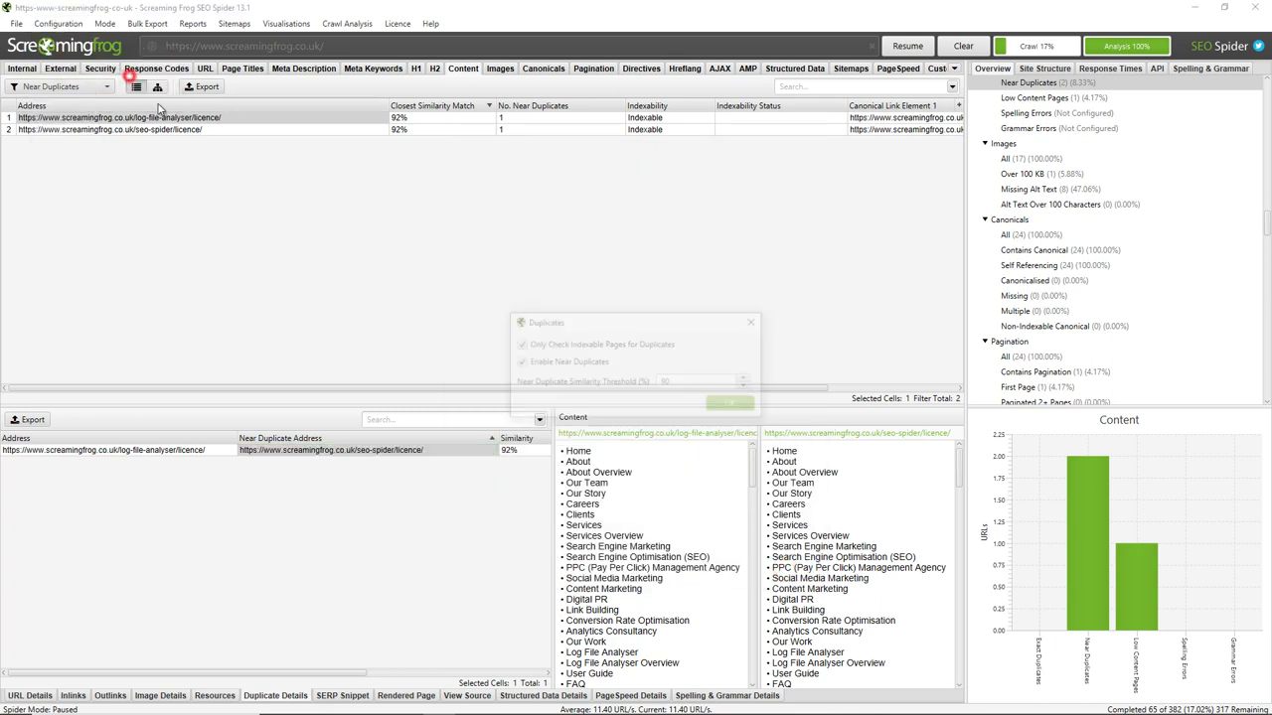
double_click(706, 382)
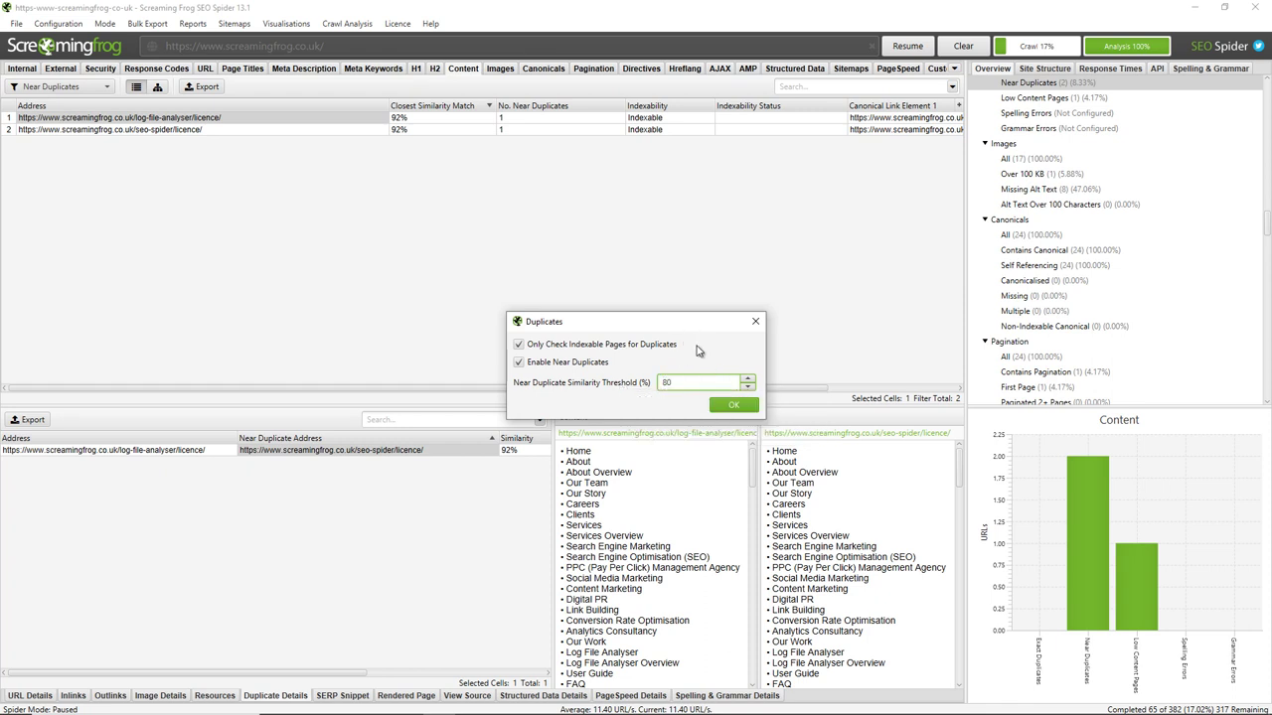
click(726, 406)
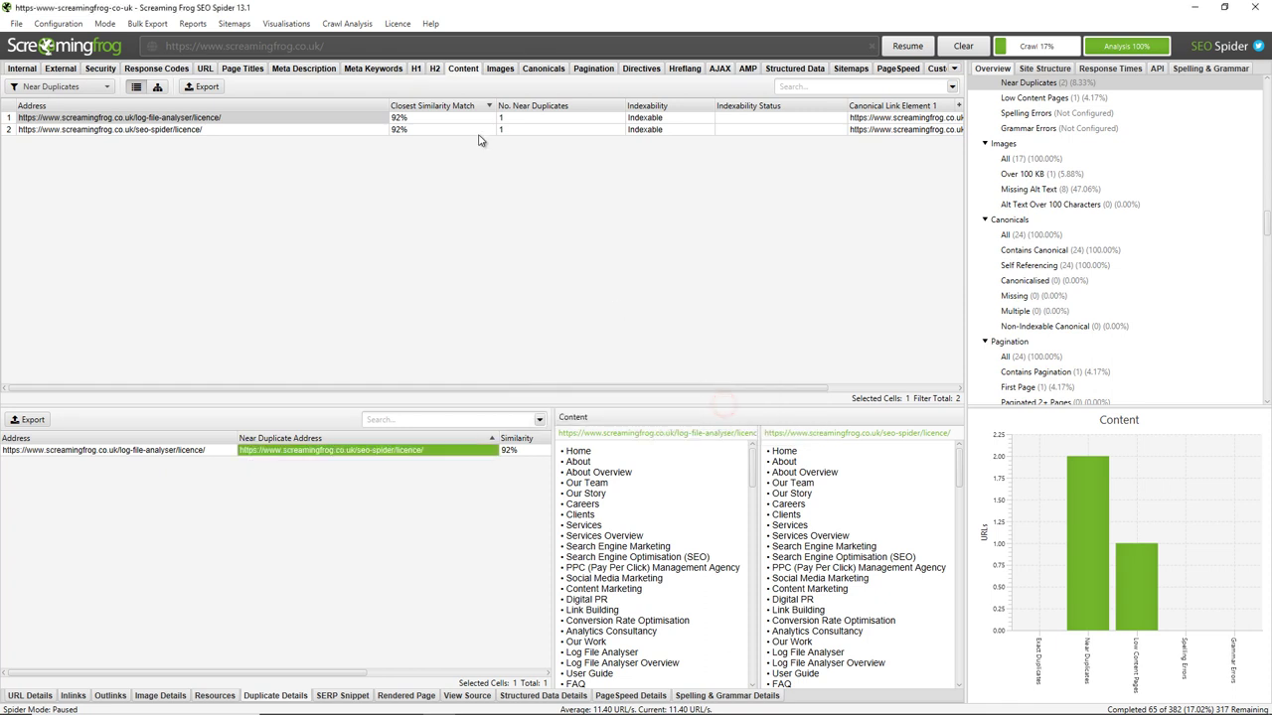
Step: Re-run crawl analysis and select the Log File Analyser licence page
click(356, 26)
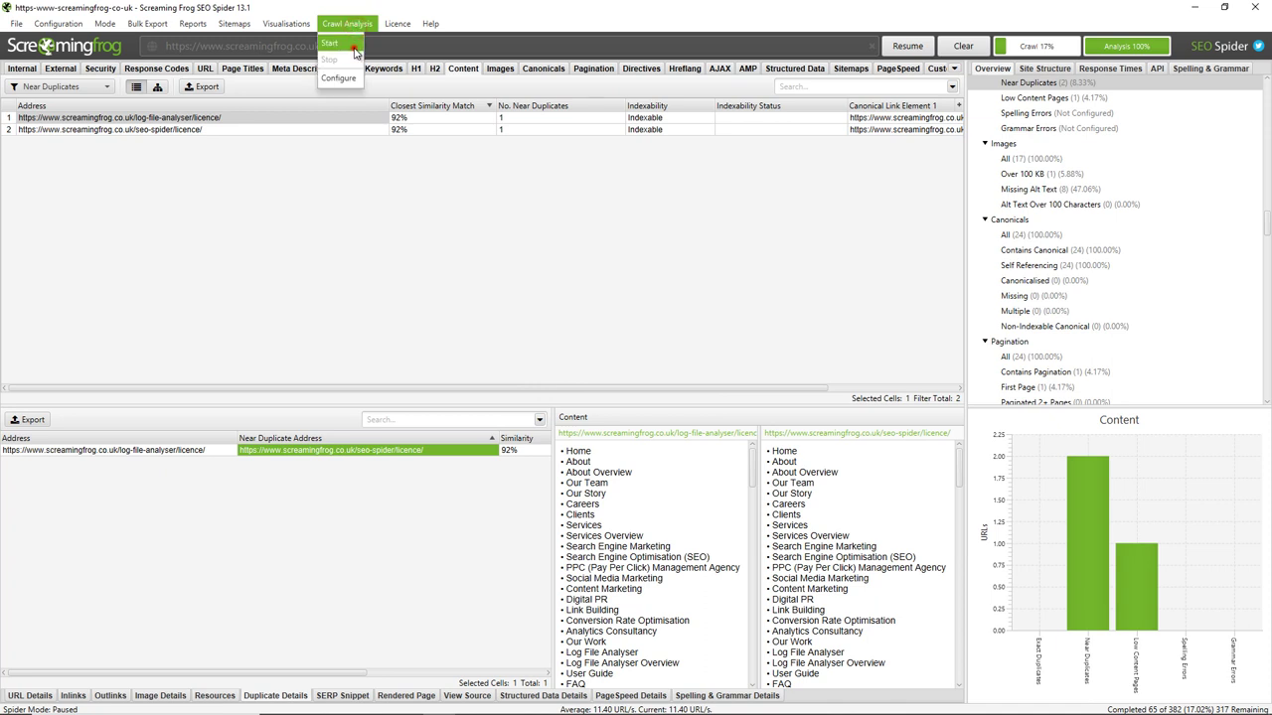
click(357, 45)
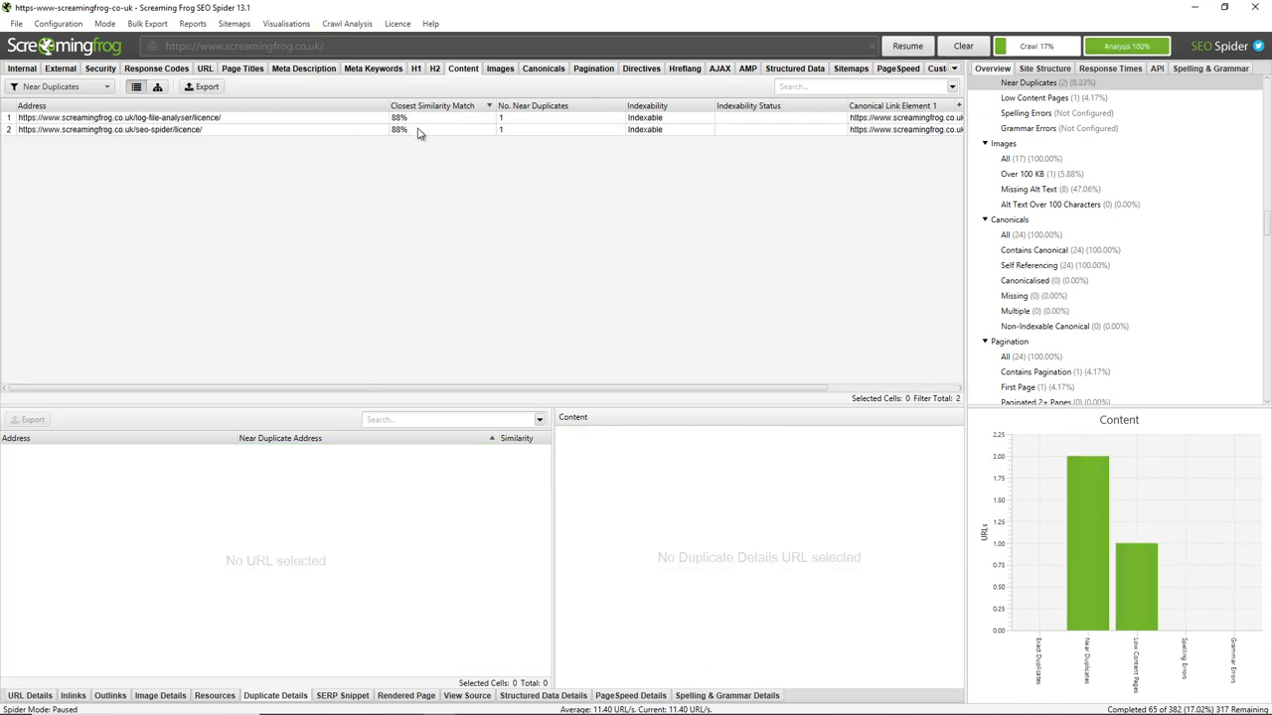
click(257, 120)
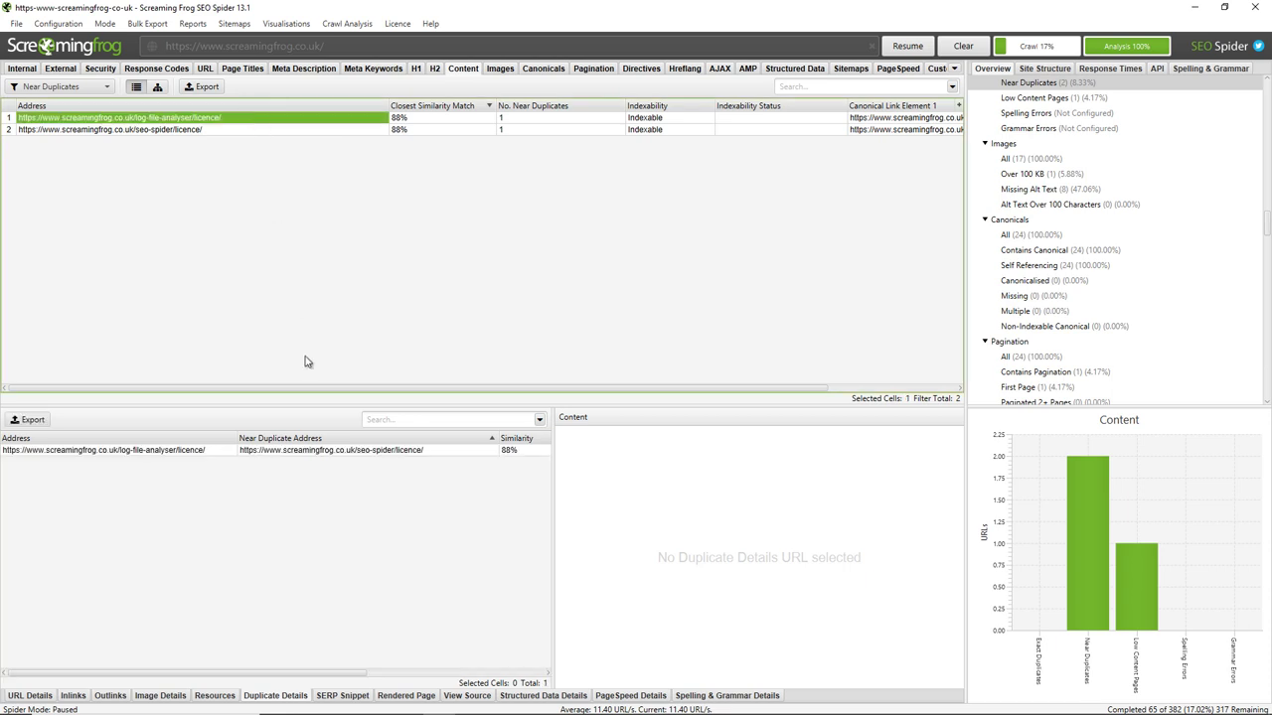
Step: Compare both licence pages' content side by side, now 88% similar
click(345, 457)
click(345, 457)
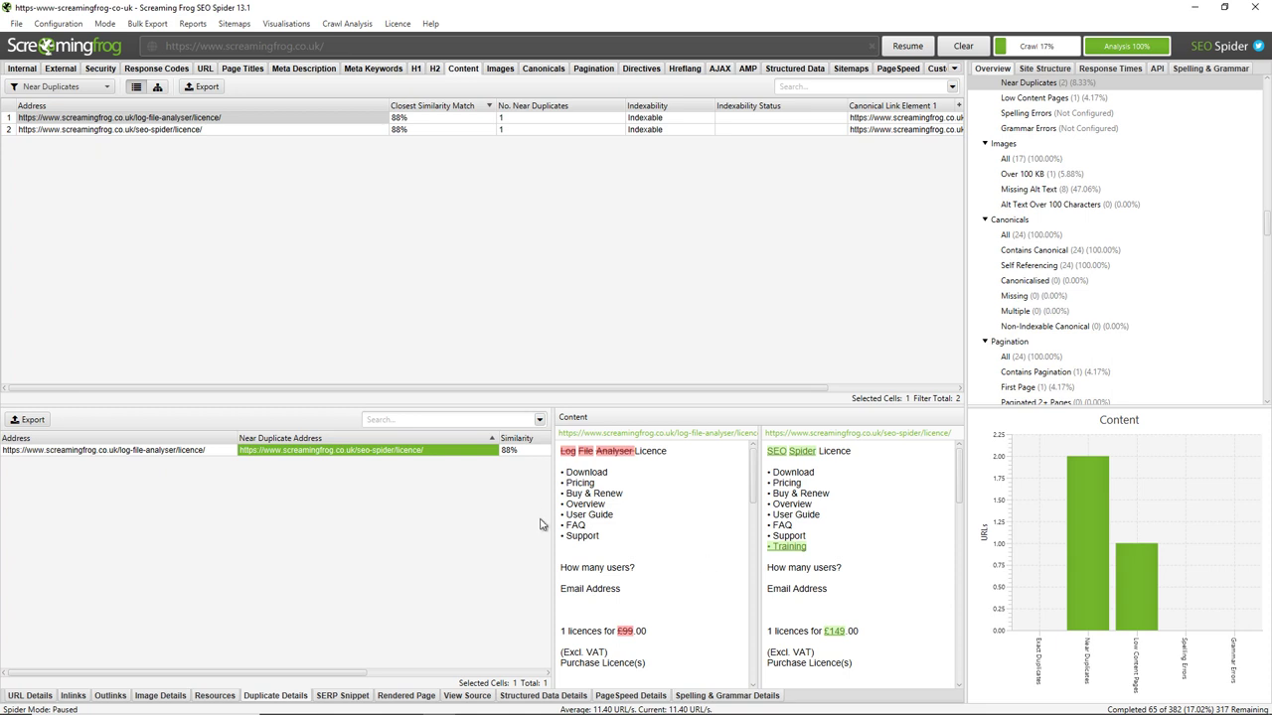
drag(548, 527, 545, 527)
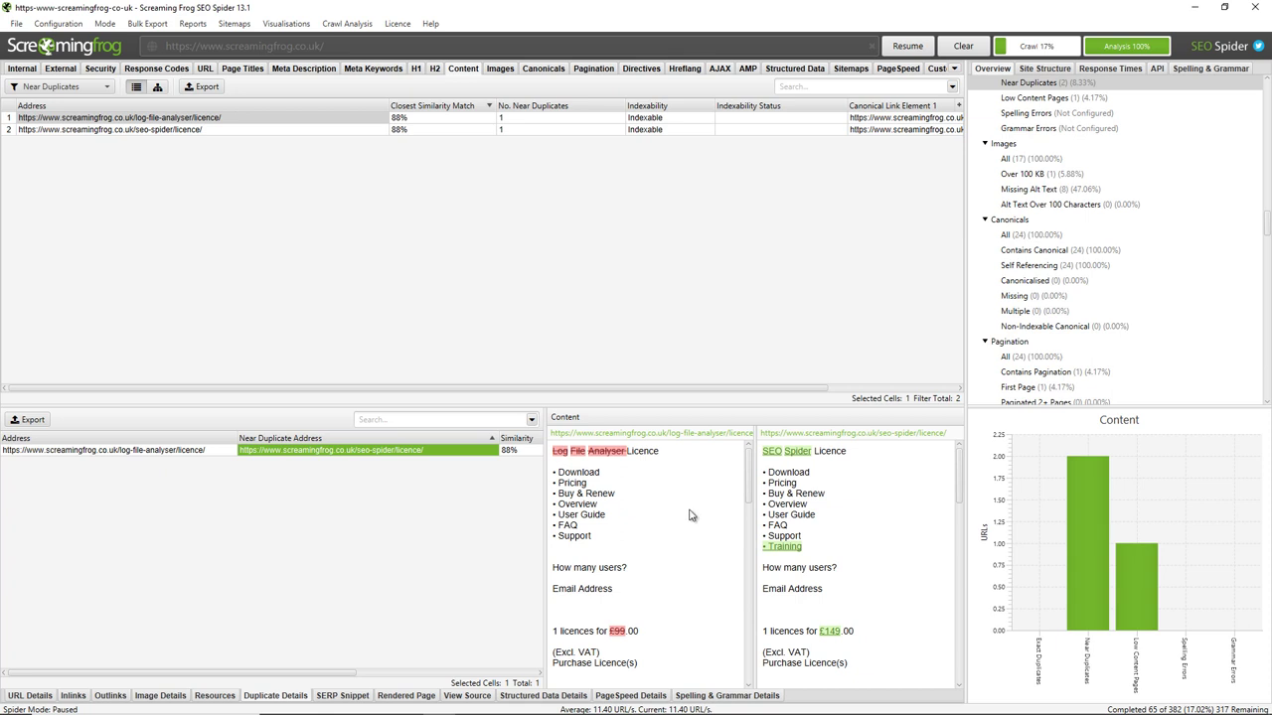
scroll(693, 529, down, 10)
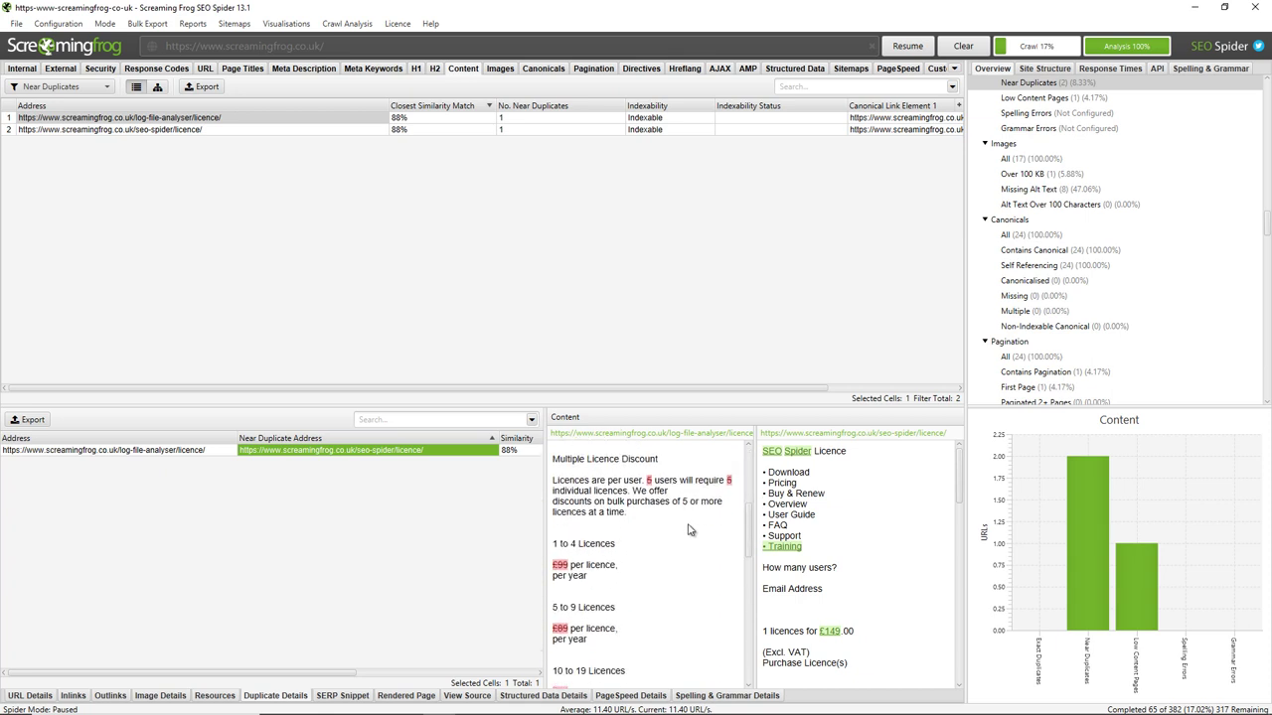
scroll(691, 529, up, 5)
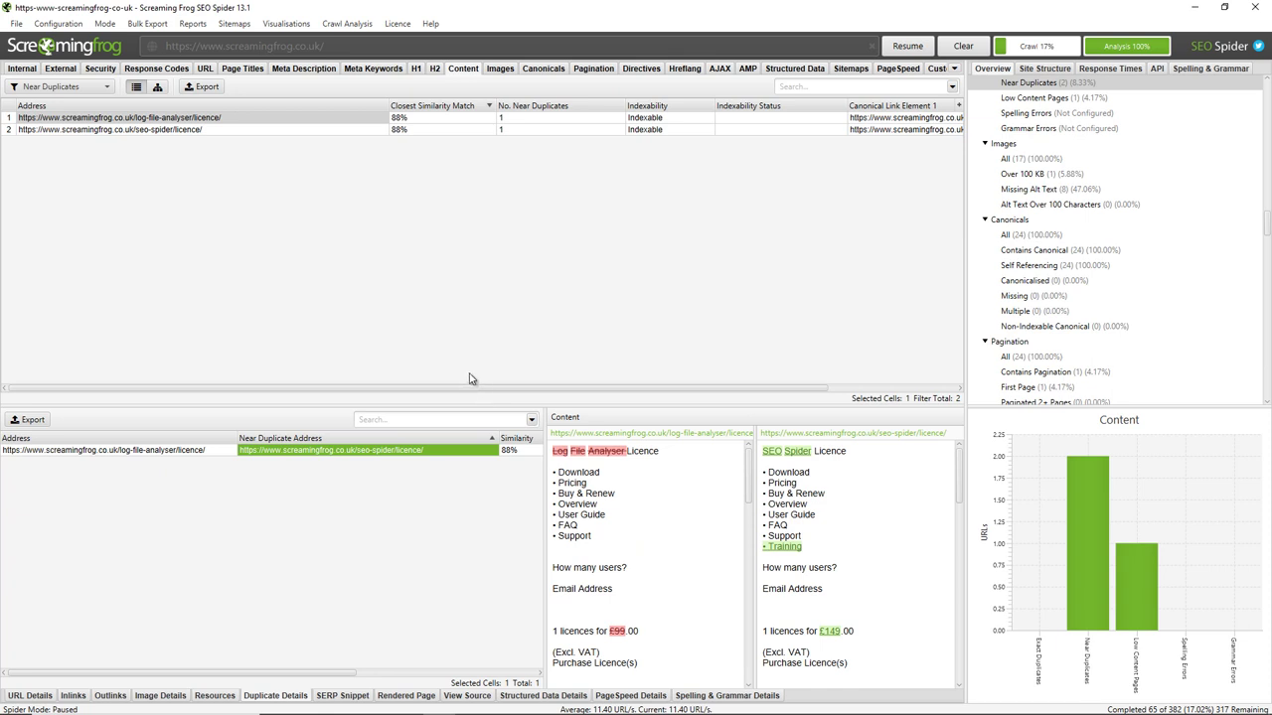
click(59, 23)
mouse_move(77, 63)
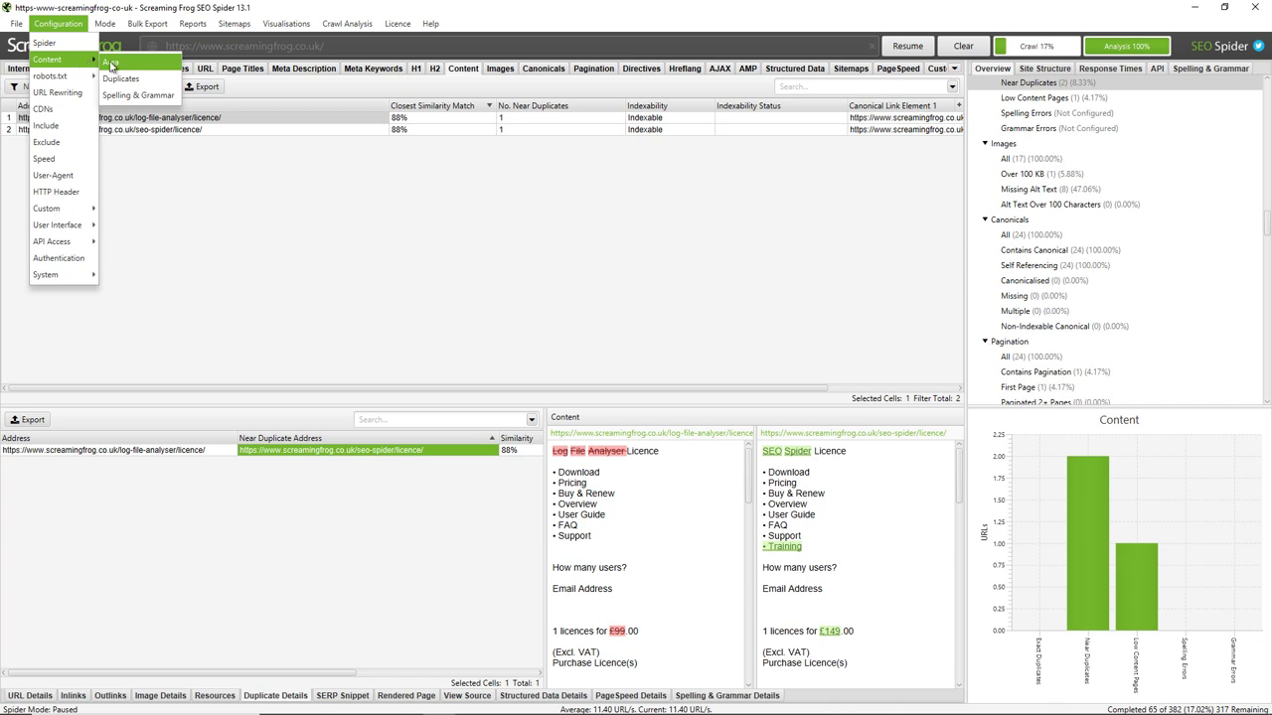
click(115, 78)
click(732, 405)
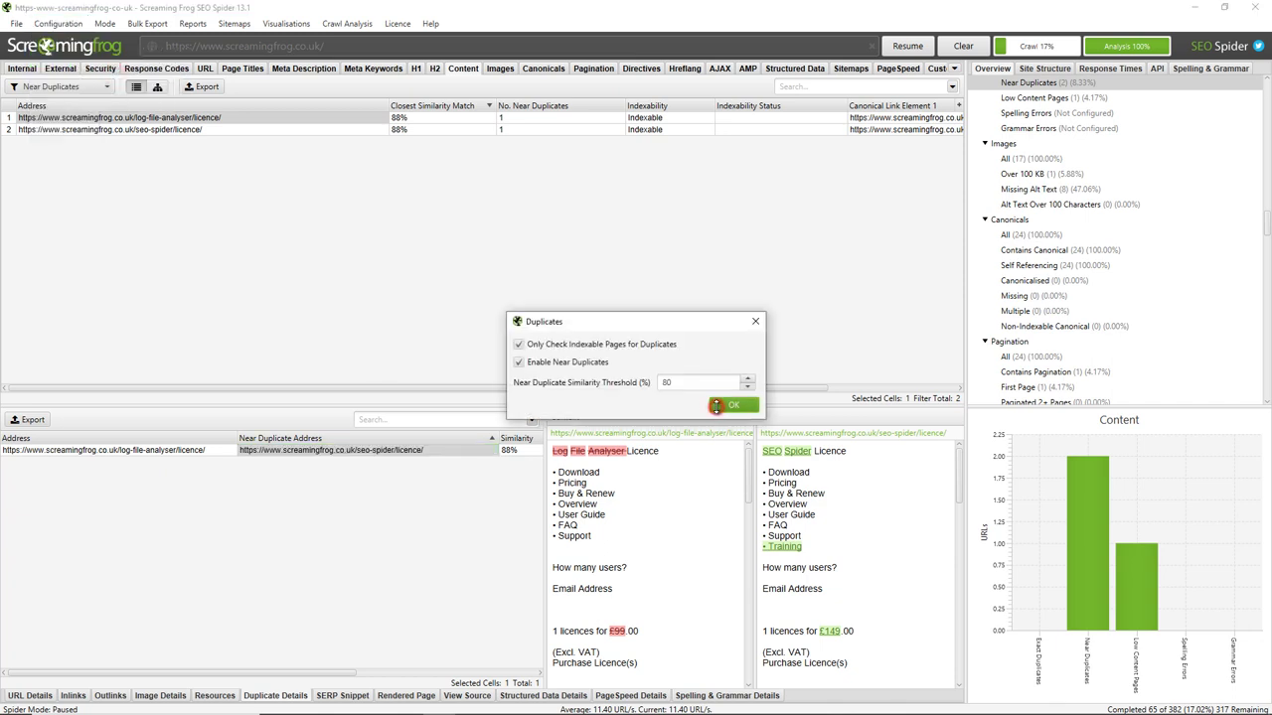
click(59, 23)
click(109, 63)
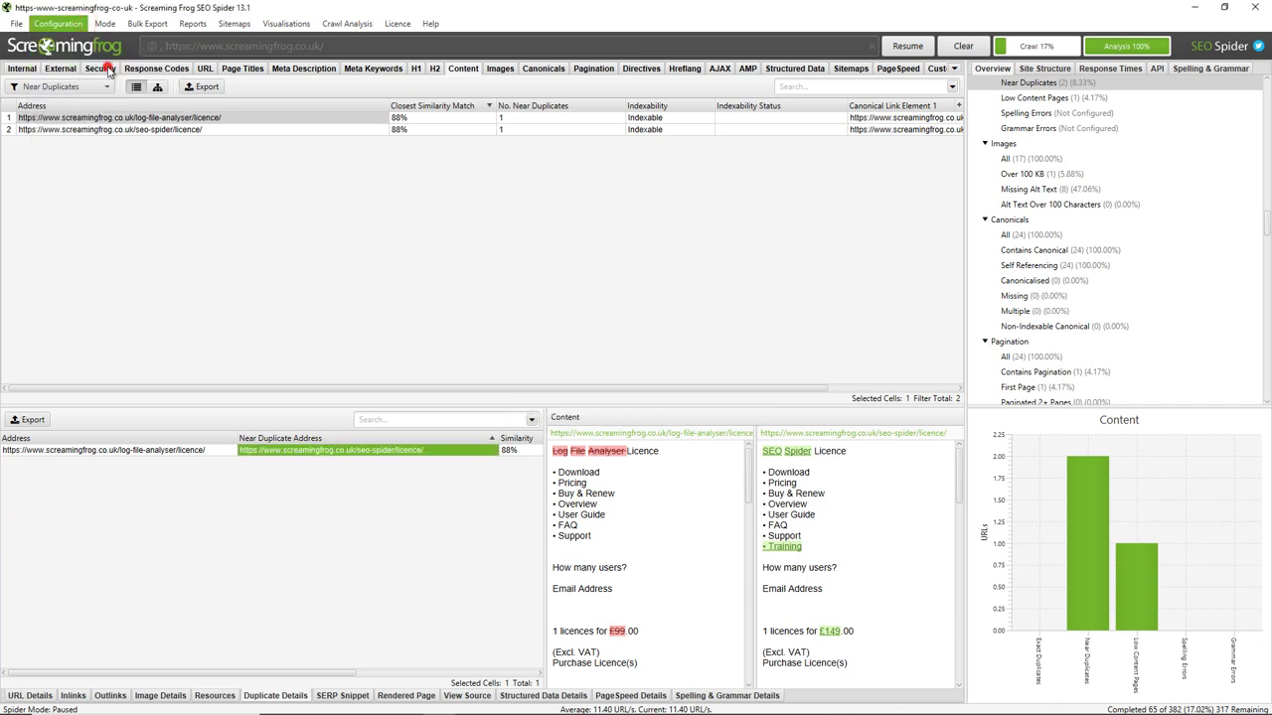
click(781, 571)
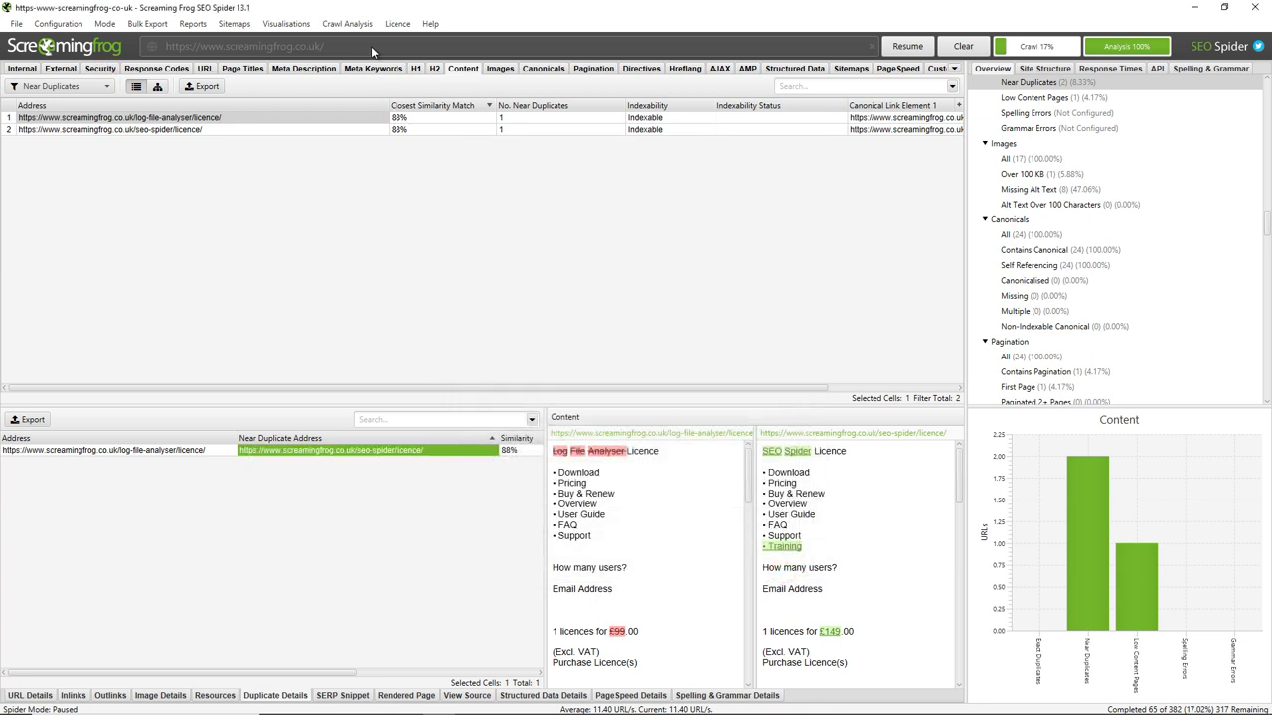
click(353, 23)
click(539, 280)
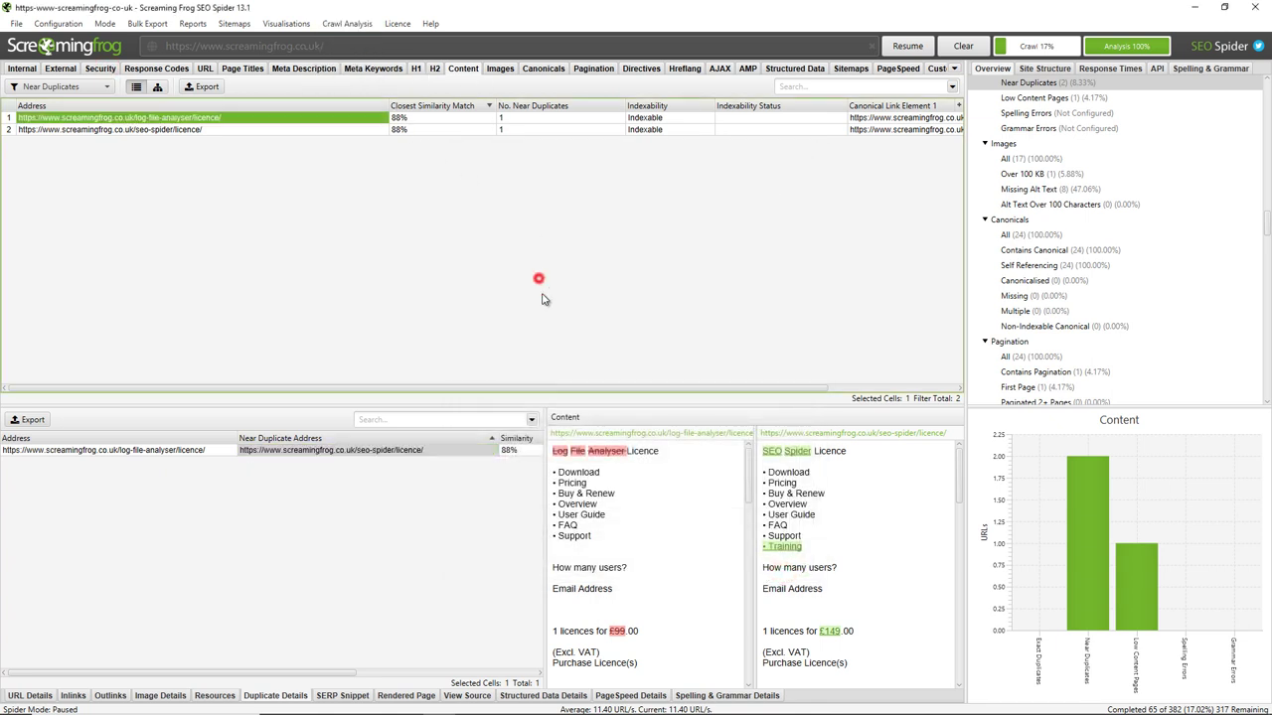